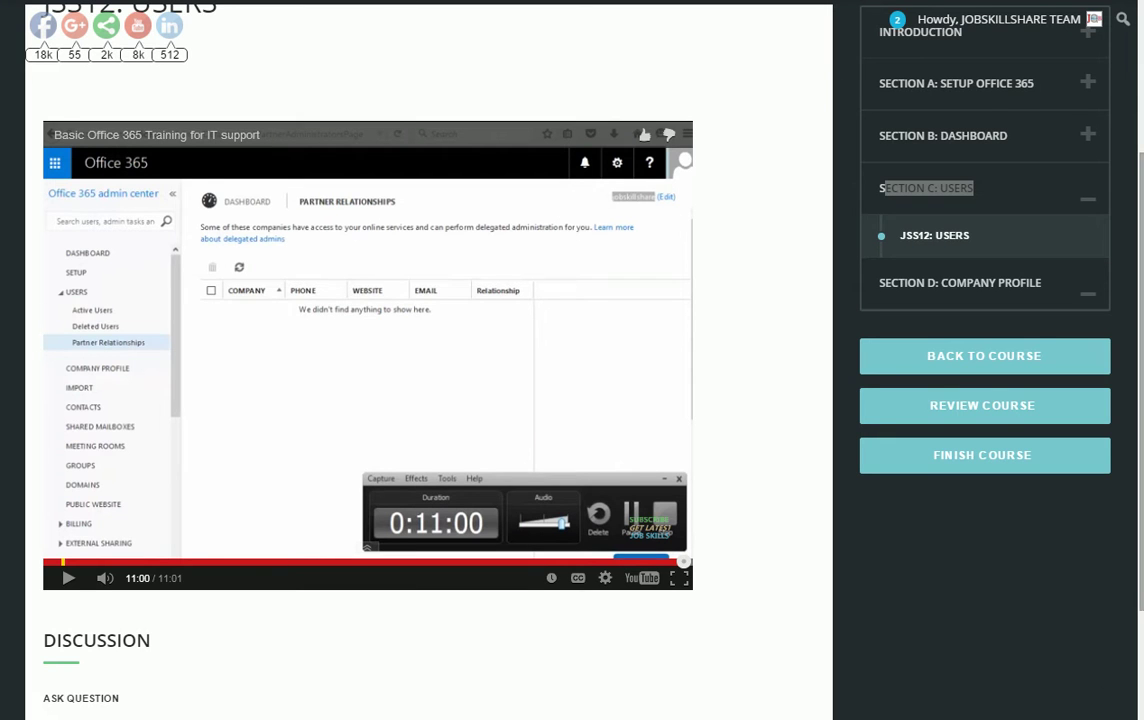
Scroll through the JSS12: Users lesson page to review its content
scroll(428, 360, "down", 1)
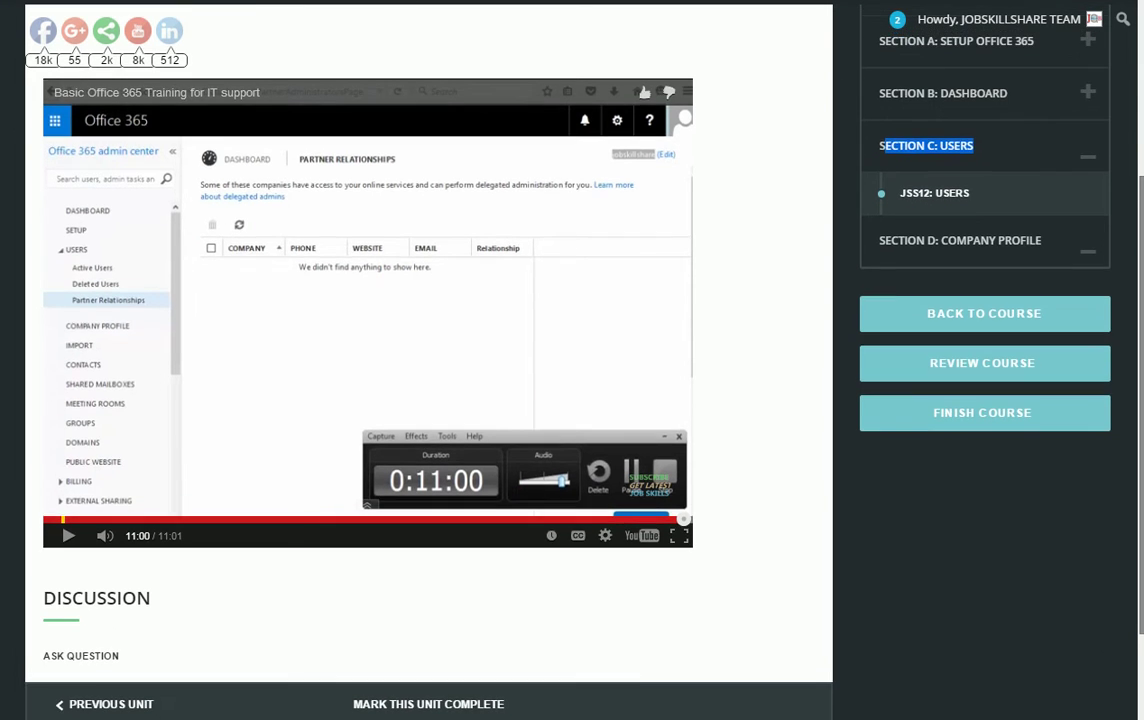
scroll(428, 360, "up", 3)
scroll(428, 360, "down", 3)
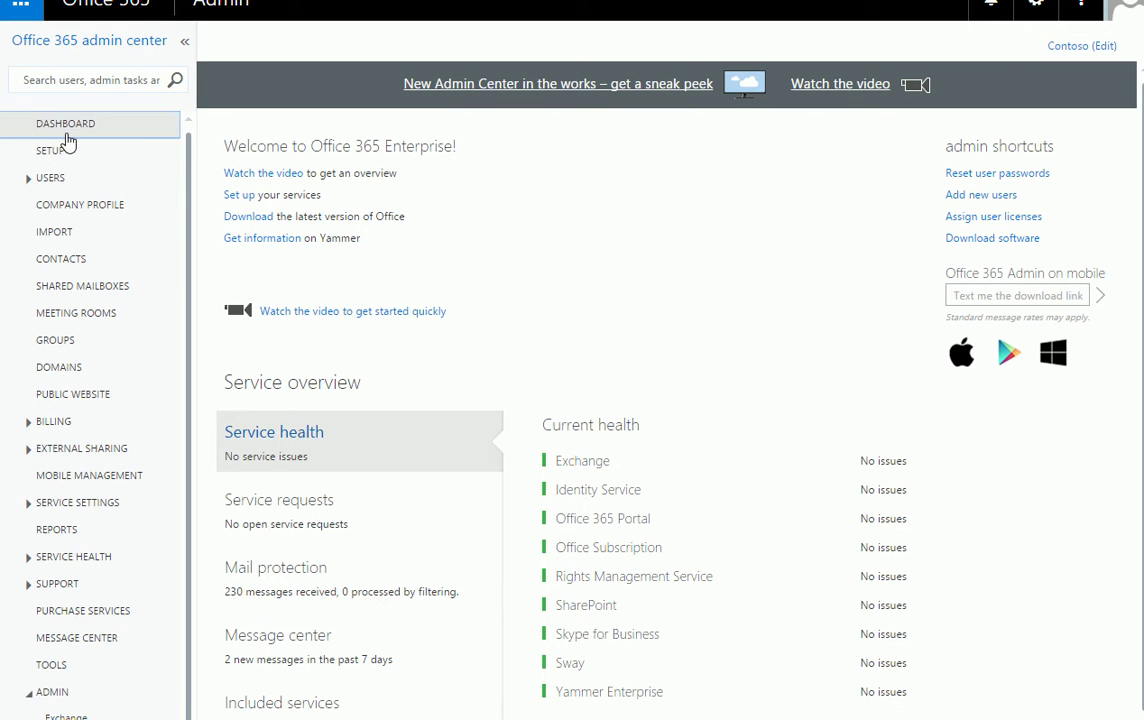
left_click(70, 200)
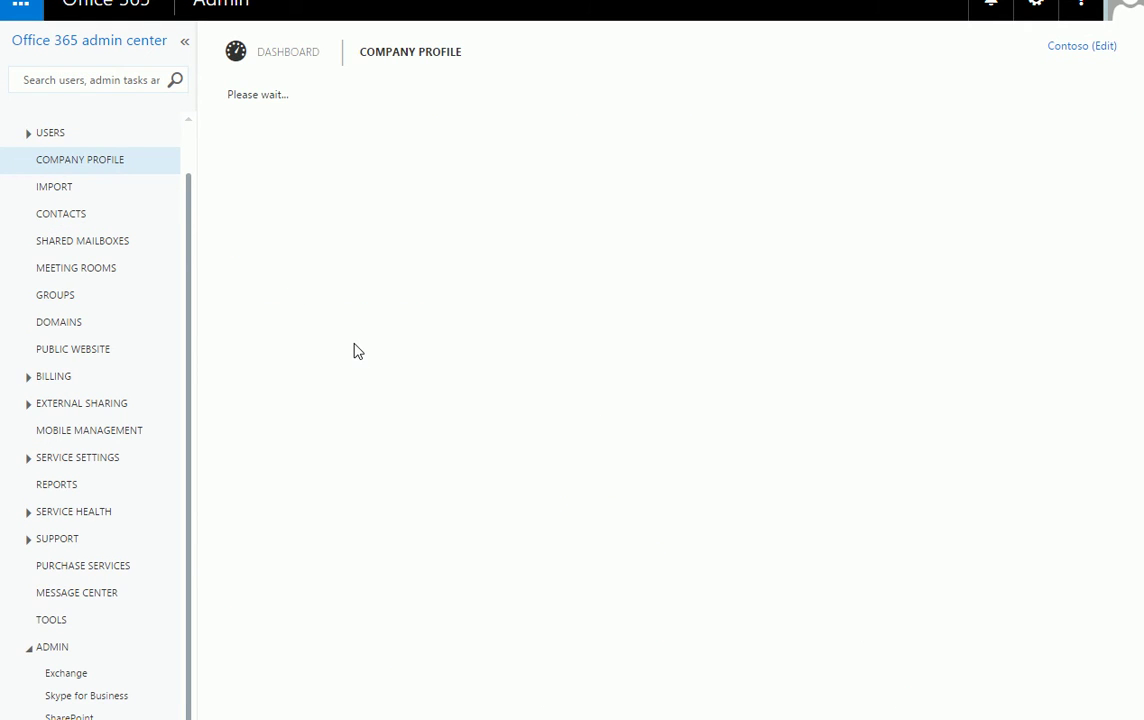
scroll(319, 355, "down", 1)
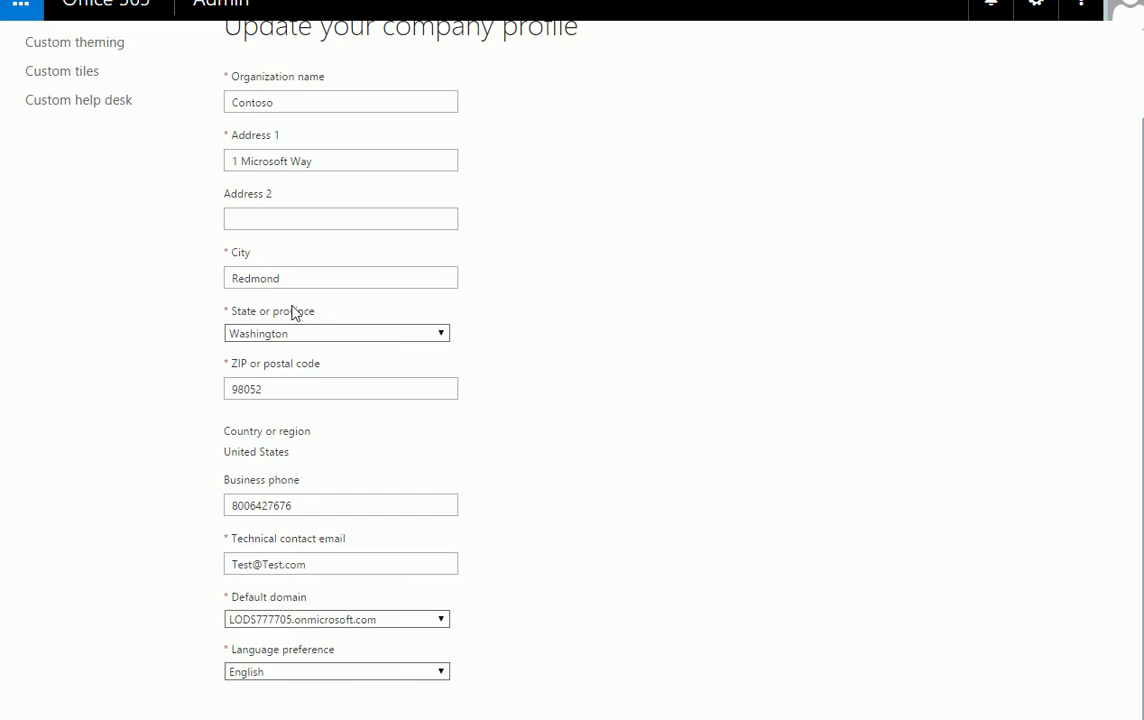
left_click(292, 104)
scroll(276, 200, "down", 1)
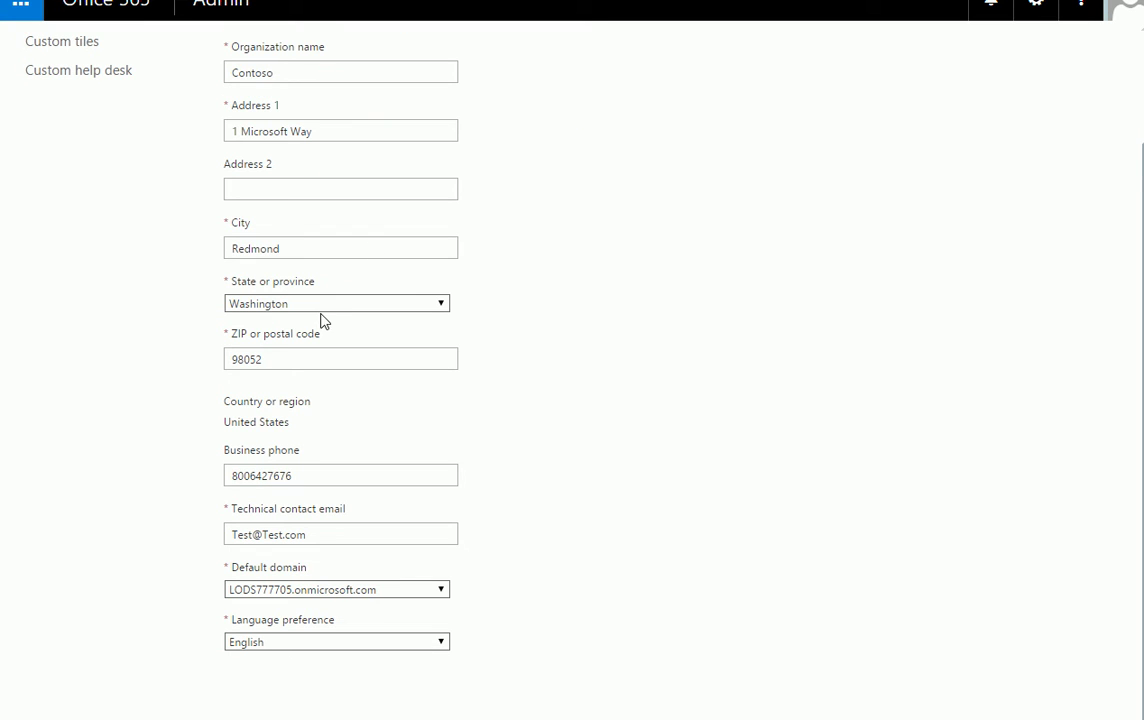
left_click(243, 470)
key("Tab")
key("Tab")
key("Tab")
scroll(268, 641, "up", 3)
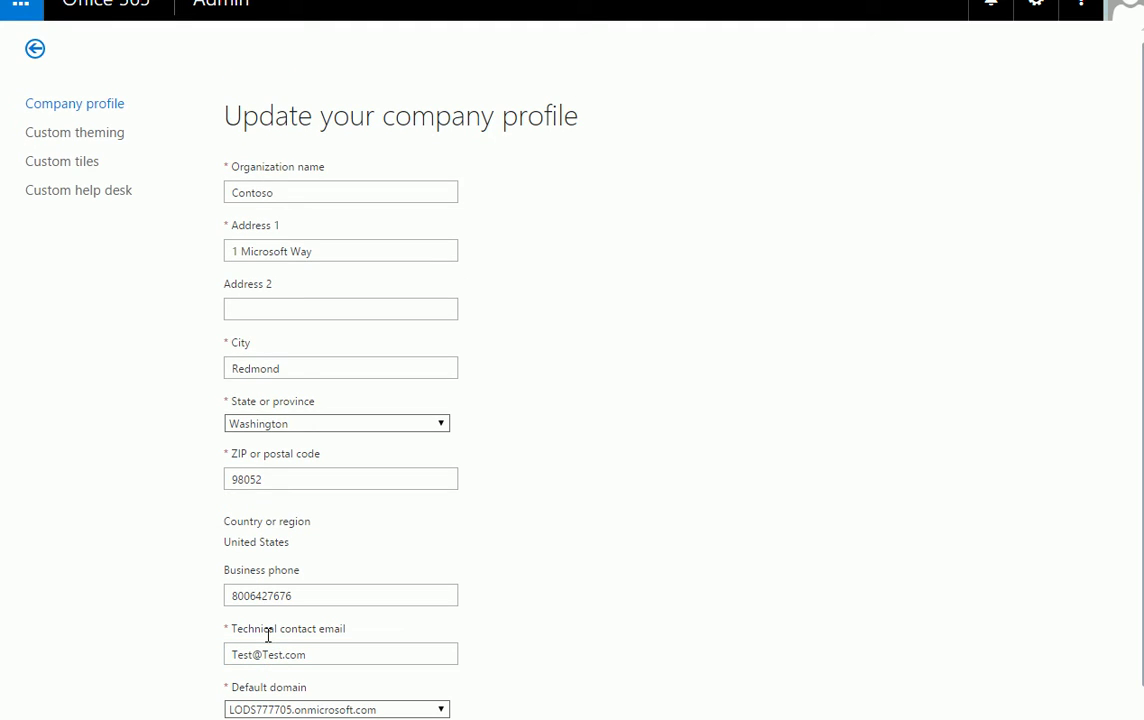
left_click(90, 133)
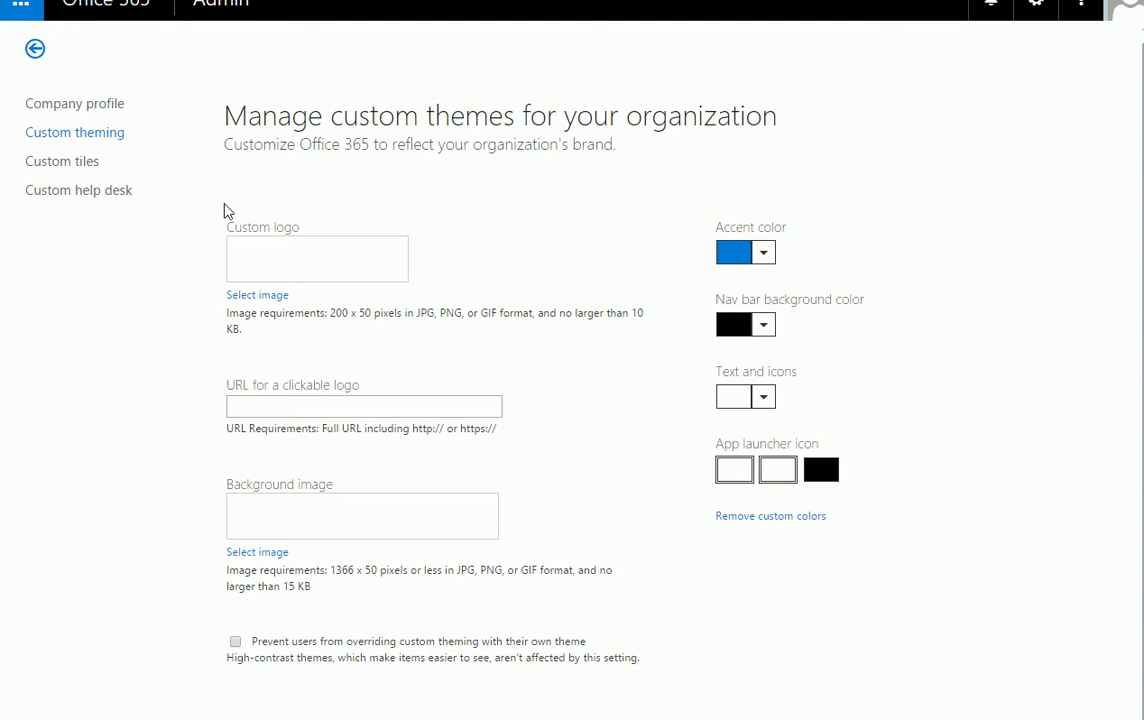
left_click(291, 410)
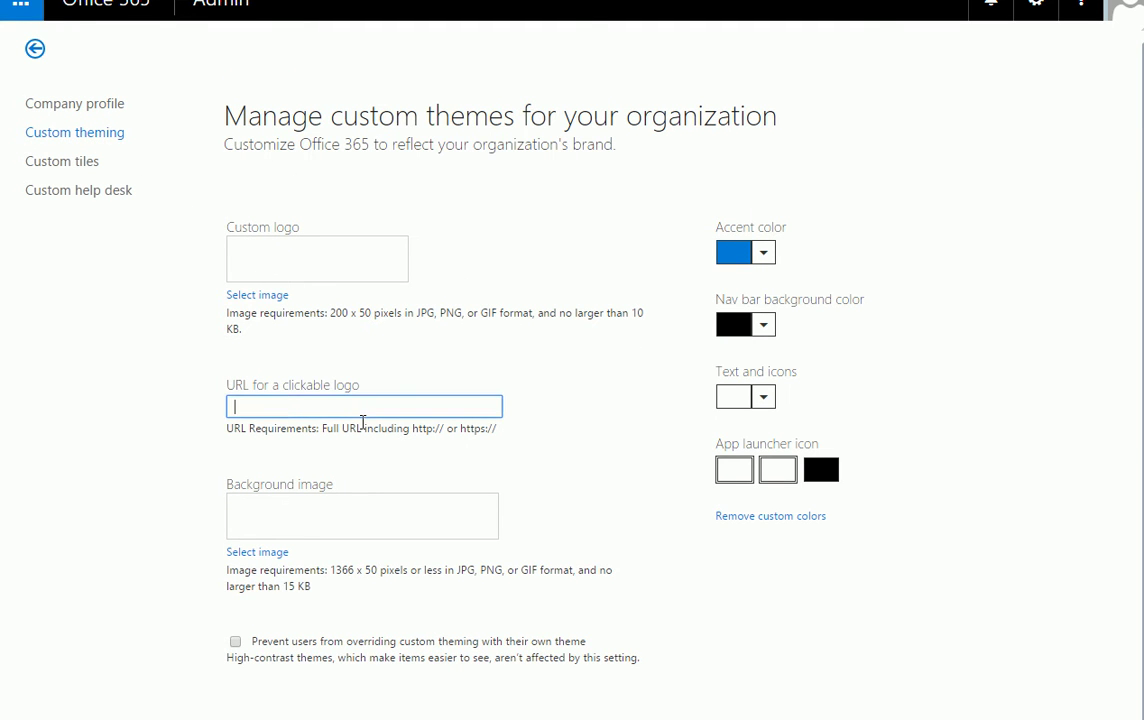
left_click(62, 165)
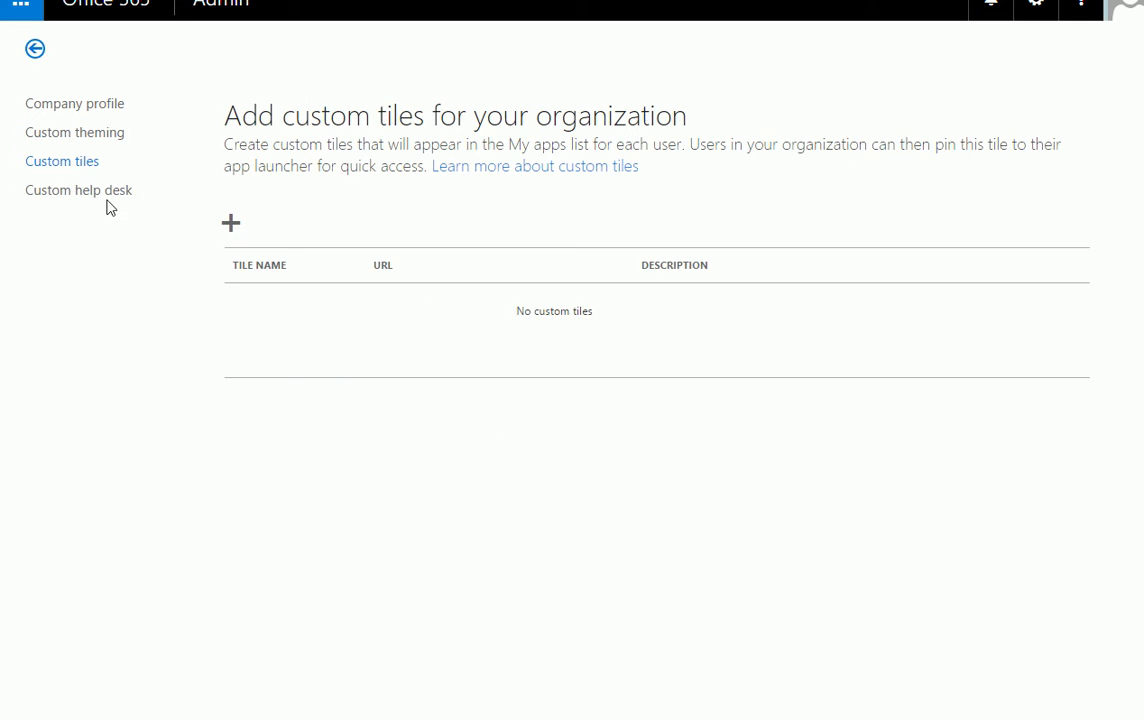
left_click(89, 193)
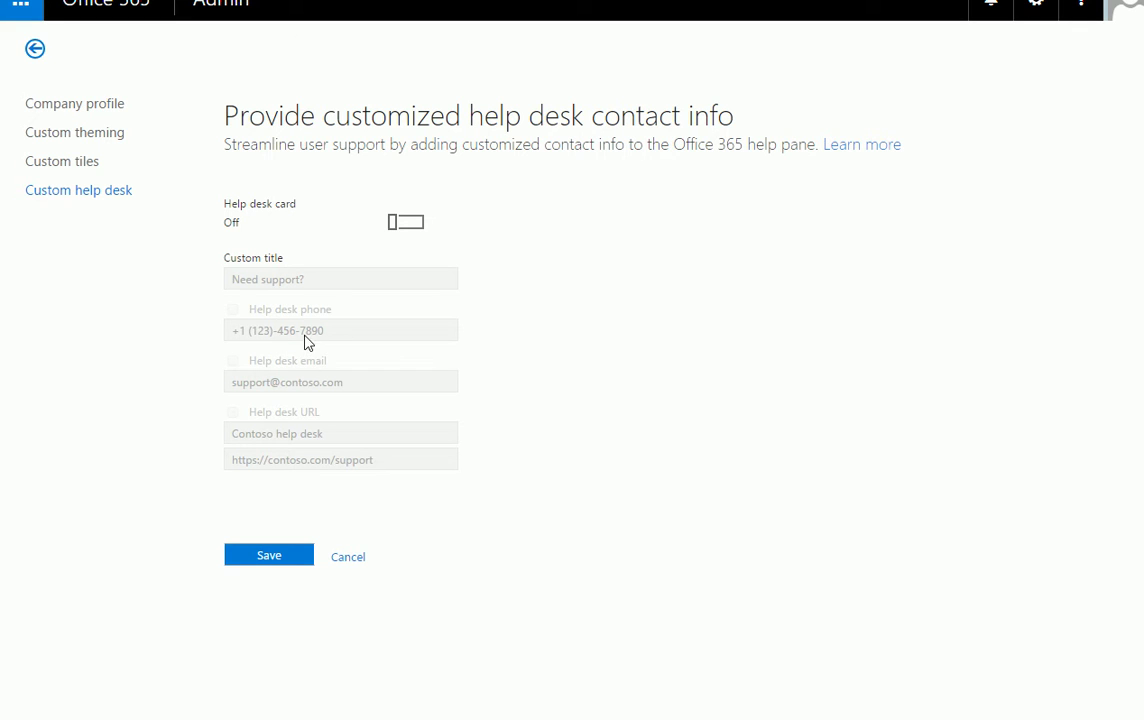
left_click(34, 50)
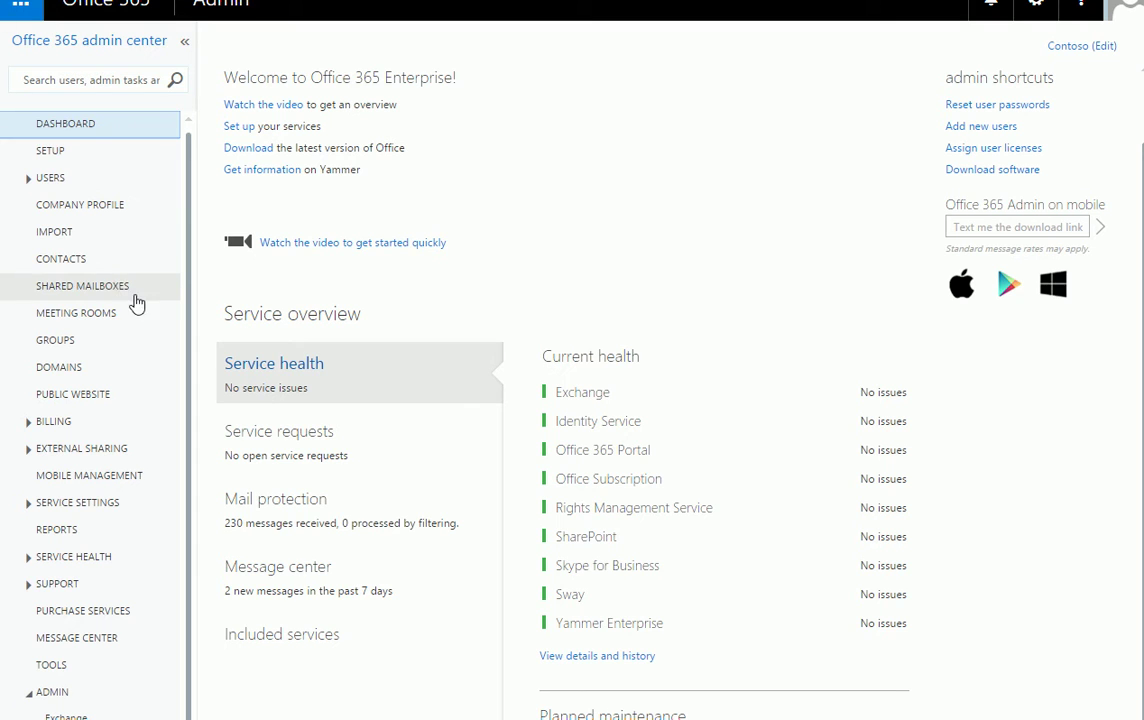
Go to the Shared Mailboxes page, which lists no mailboxes yet
left_click(65, 287)
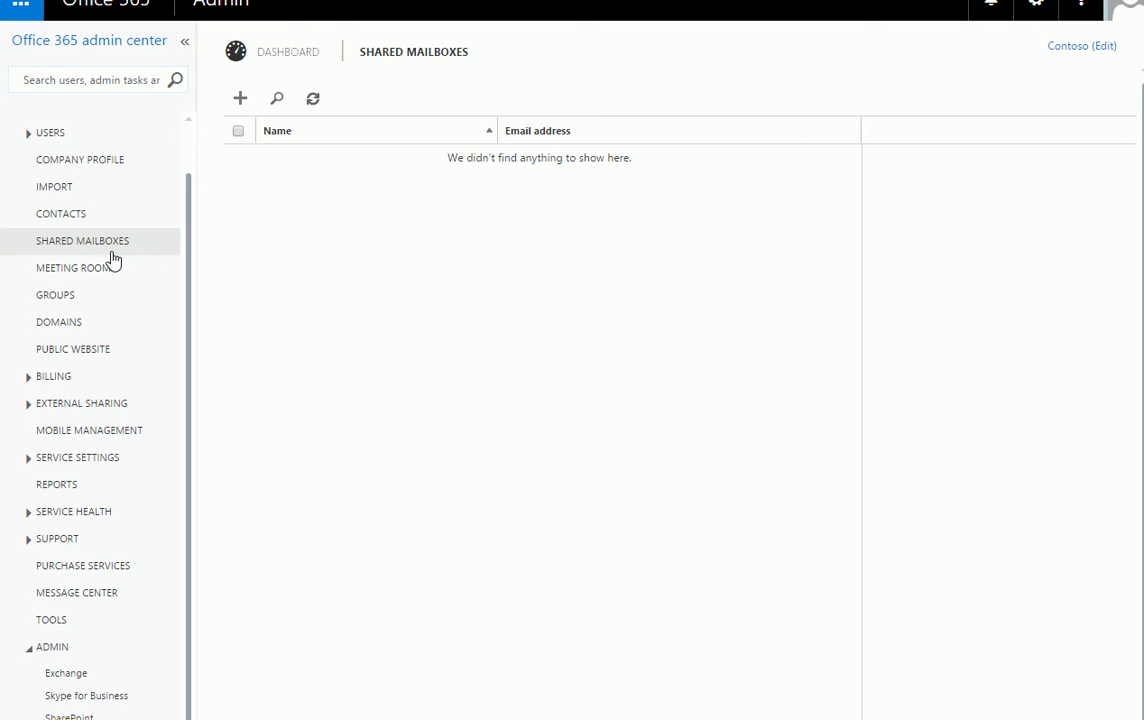
Create a shared mailbox named 'dkhan' with email alias dkhan on the selected domain
left_click(240, 98)
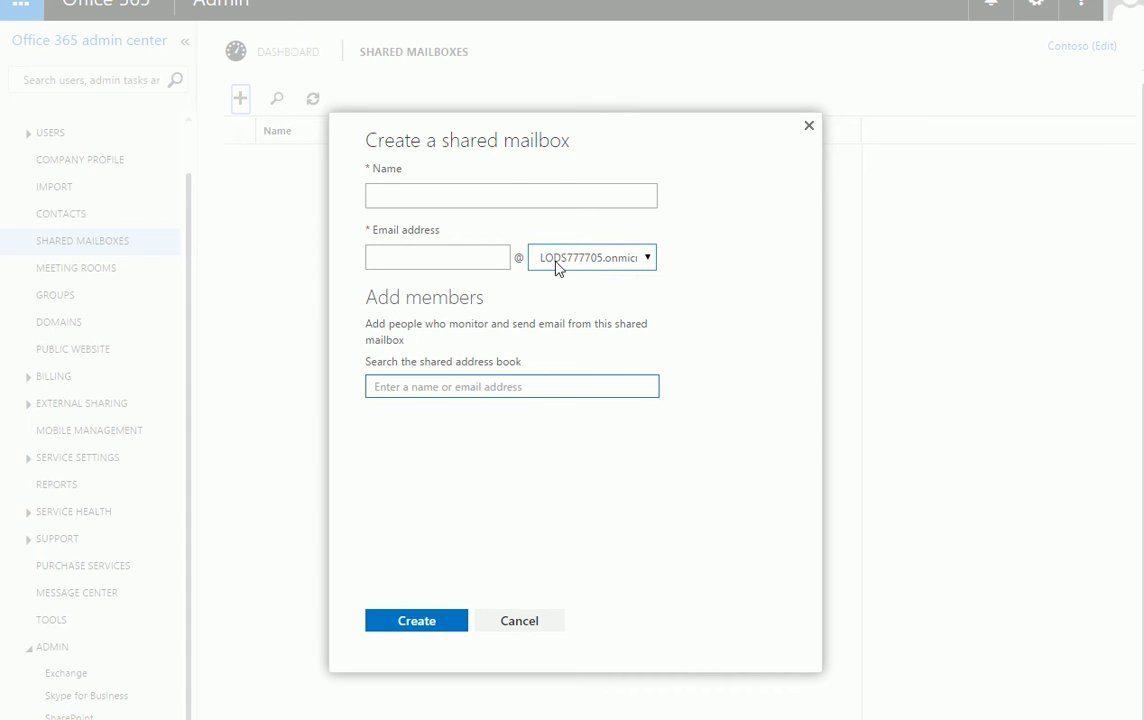
left_click(433, 259)
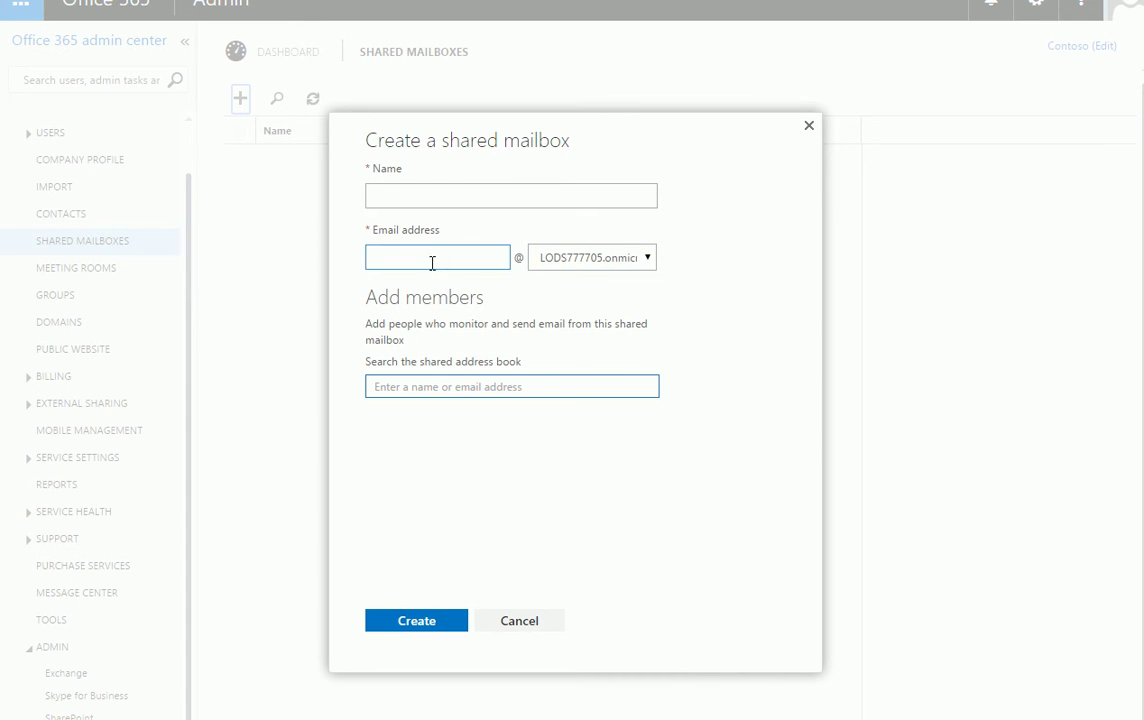
left_click(451, 196)
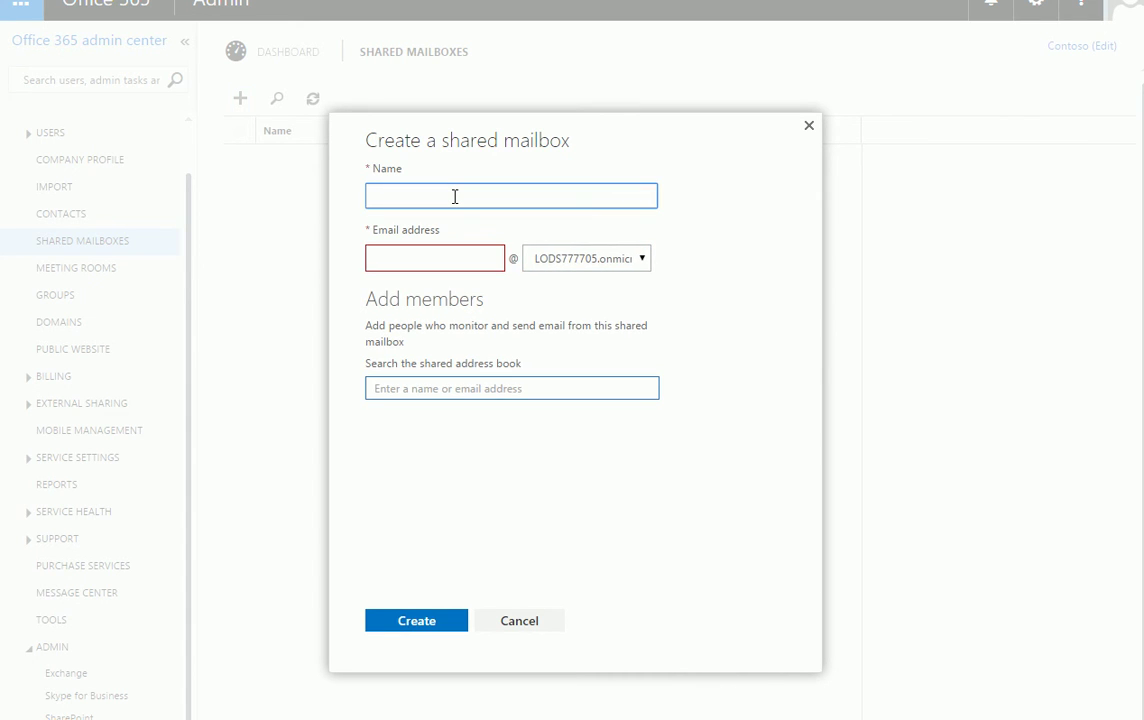
type("dkhan")
key("Tab")
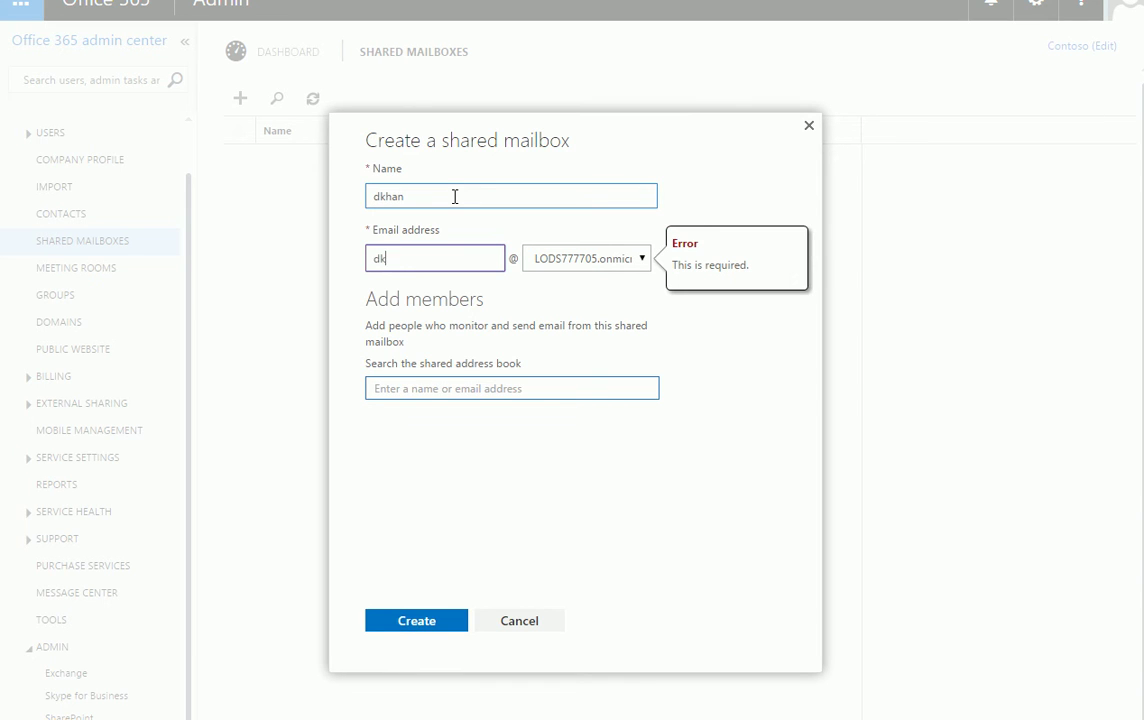
type("dkhan")
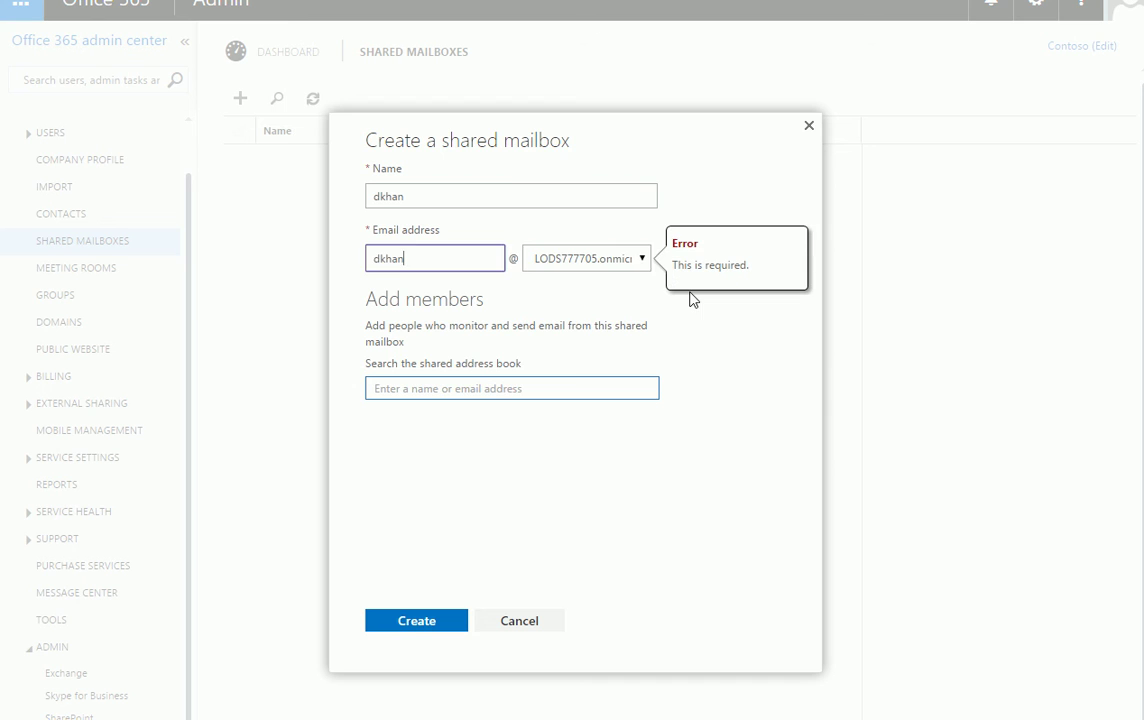
left_click(642, 259)
left_click(626, 280)
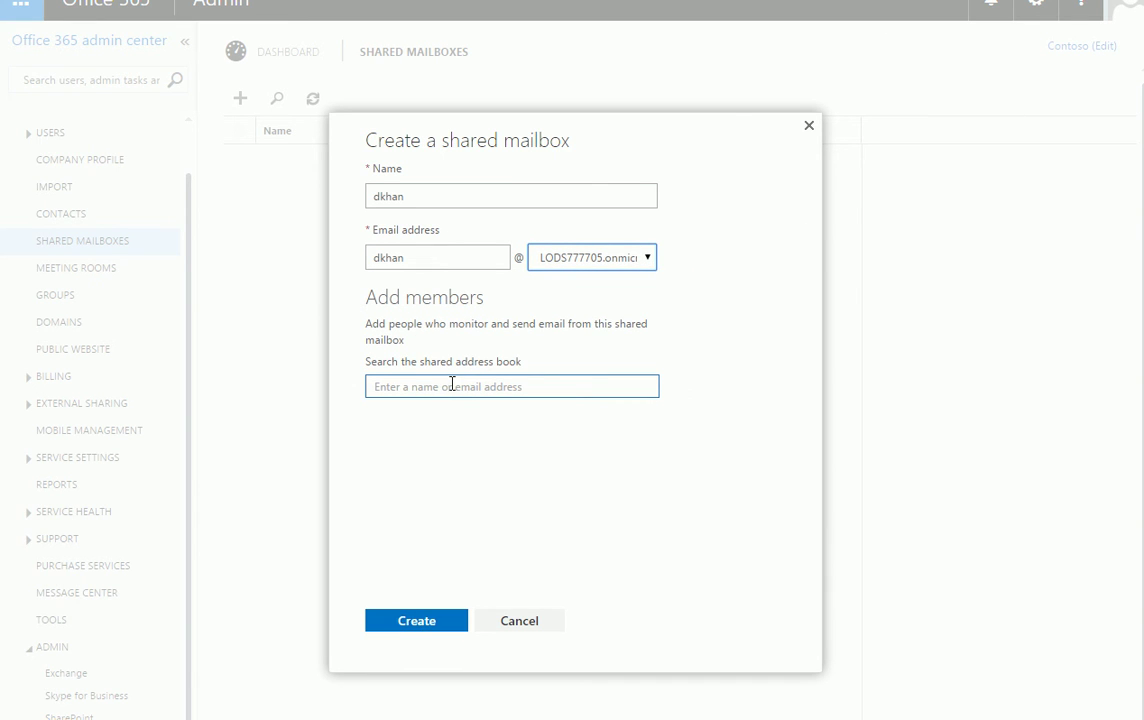
left_click(420, 622)
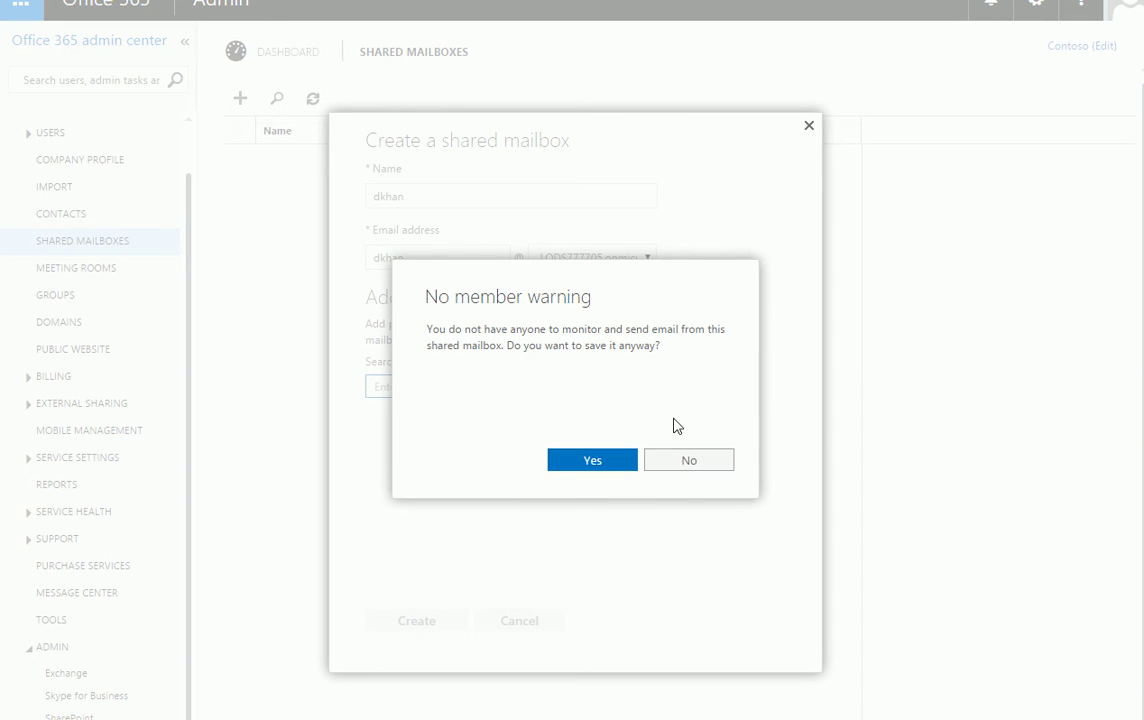
Confirm saving dkhan without members and dismiss the replication warning
left_click(605, 462)
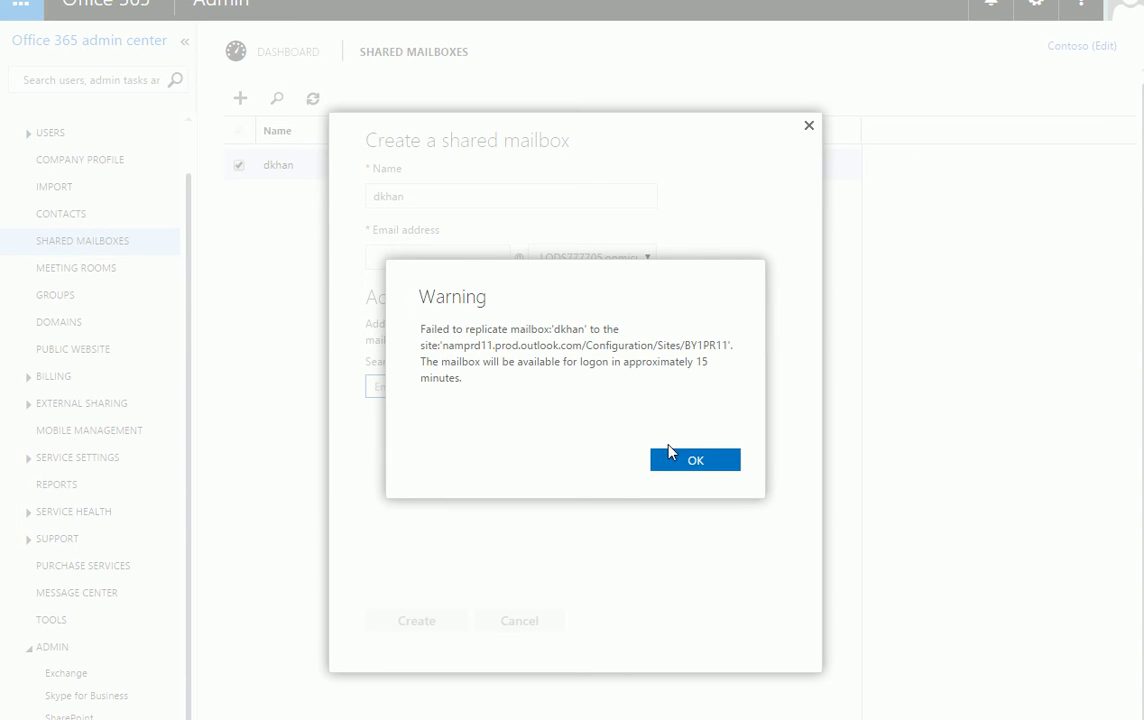
left_click(682, 466)
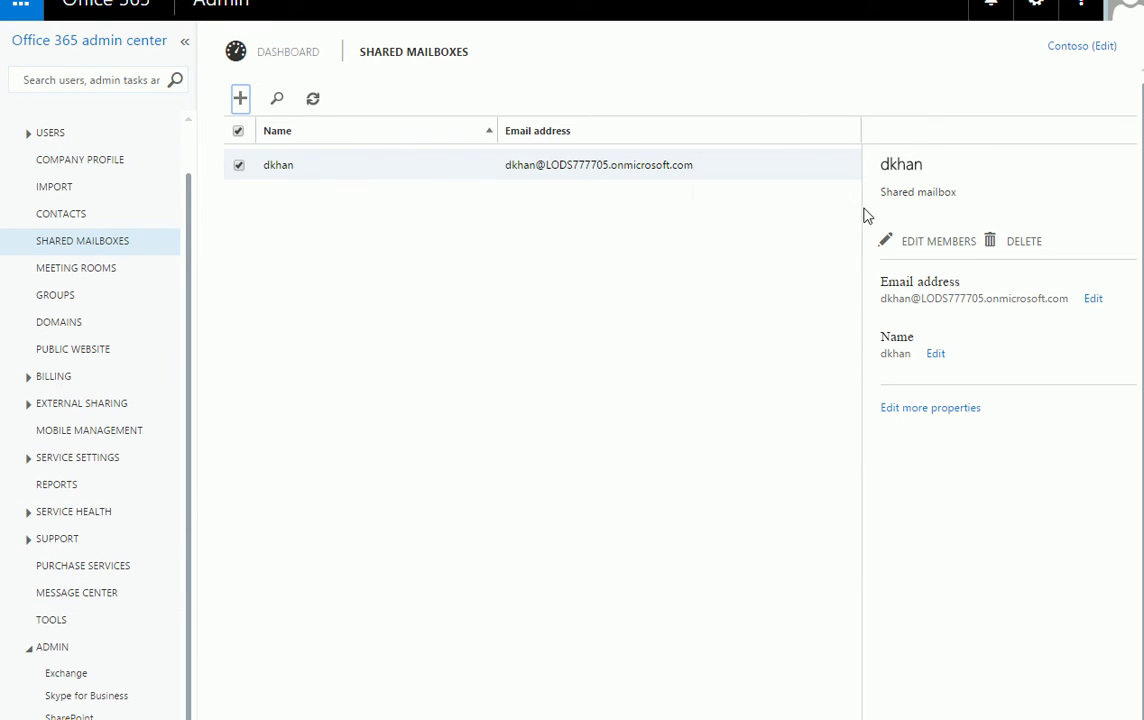
left_click(922, 418)
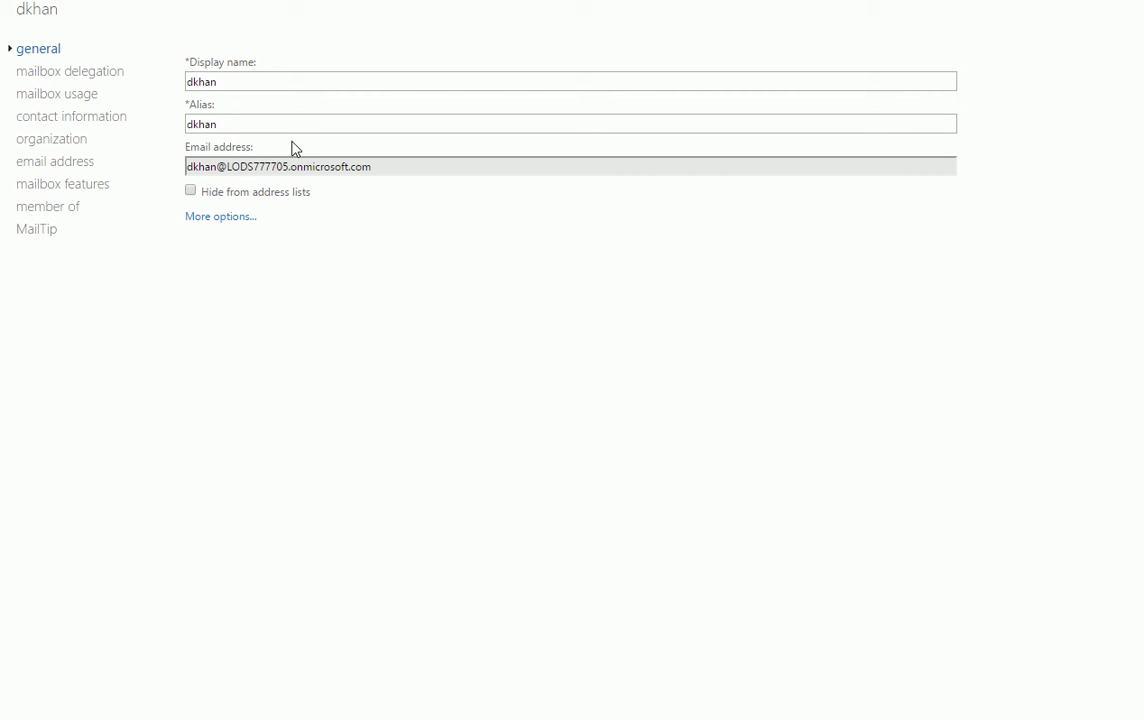
left_click(35, 82)
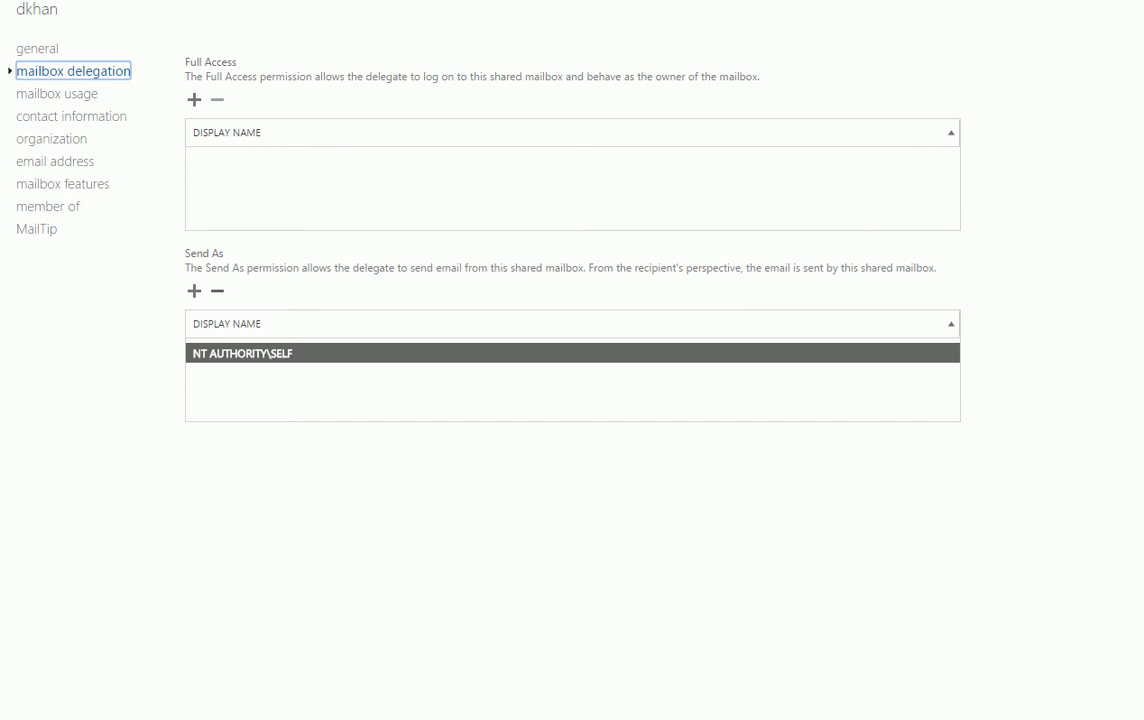
Review the mailbox usage, highlighting the 49.5 GB quota figure
left_click(70, 100)
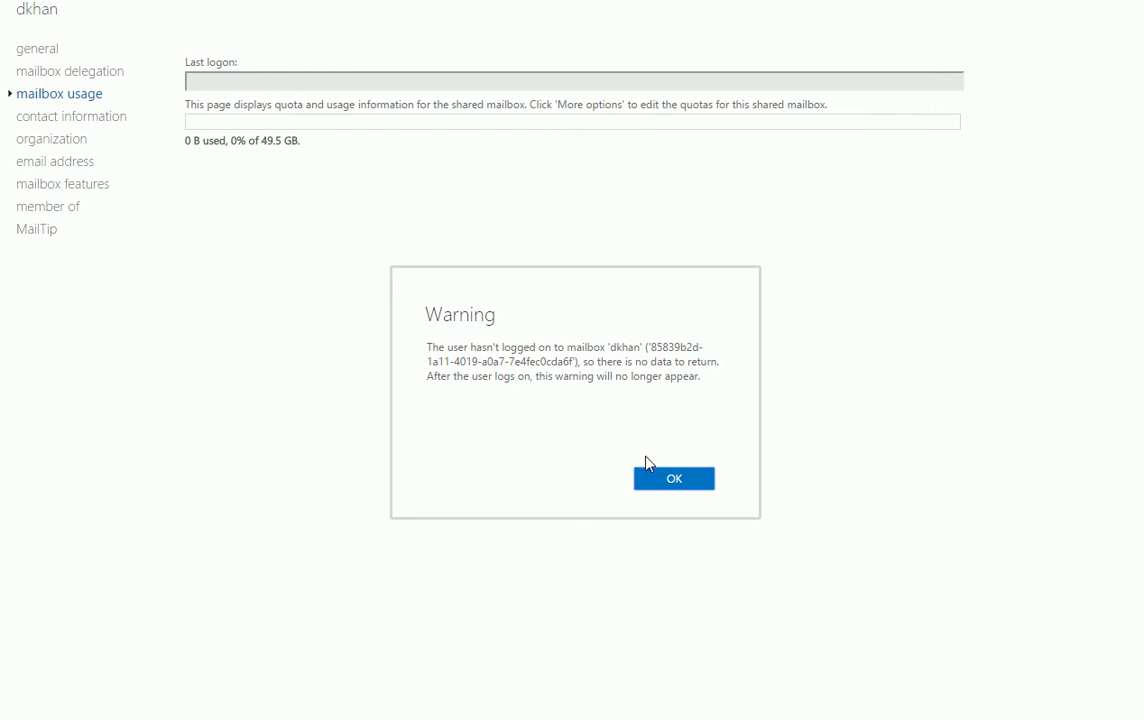
left_click(662, 478)
left_click_drag(259, 140, 319, 141)
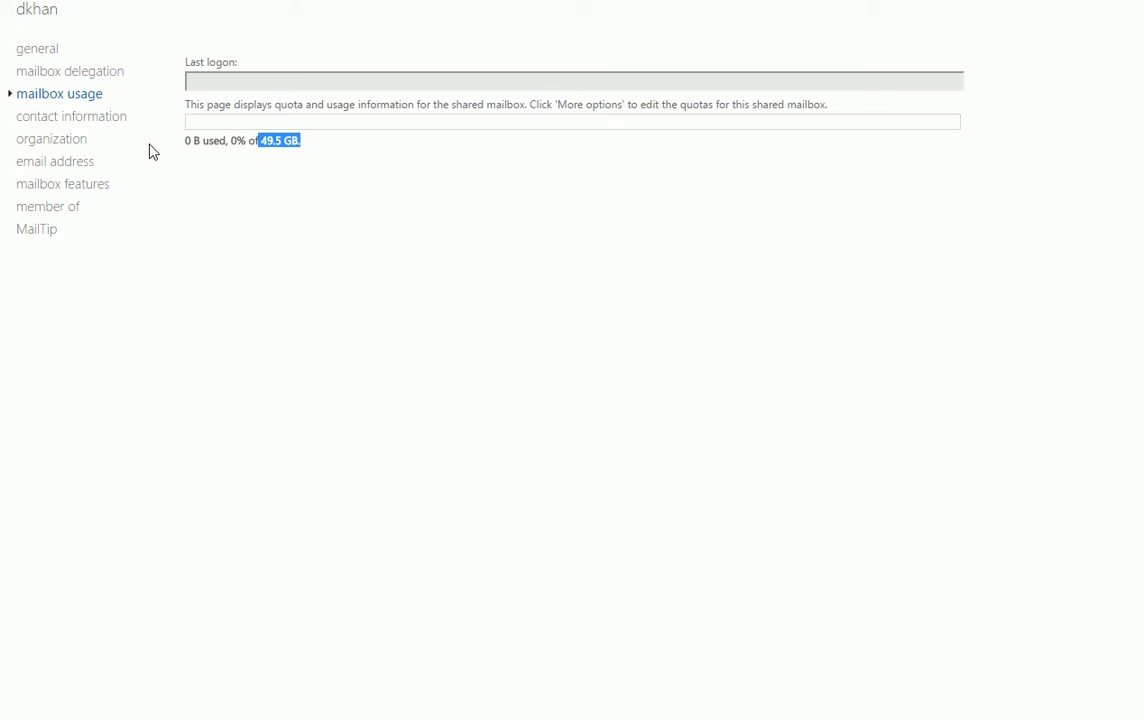
Look through the contact information, organization and email address sections of the mailbox
left_click(53, 118)
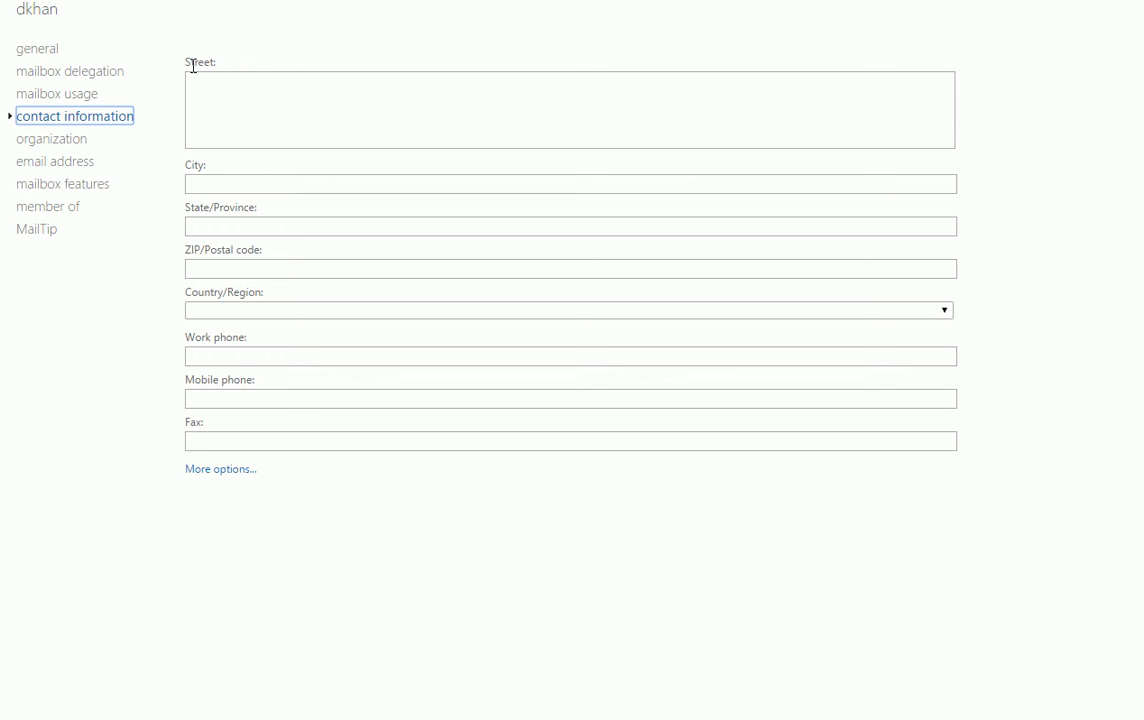
left_click(72, 142)
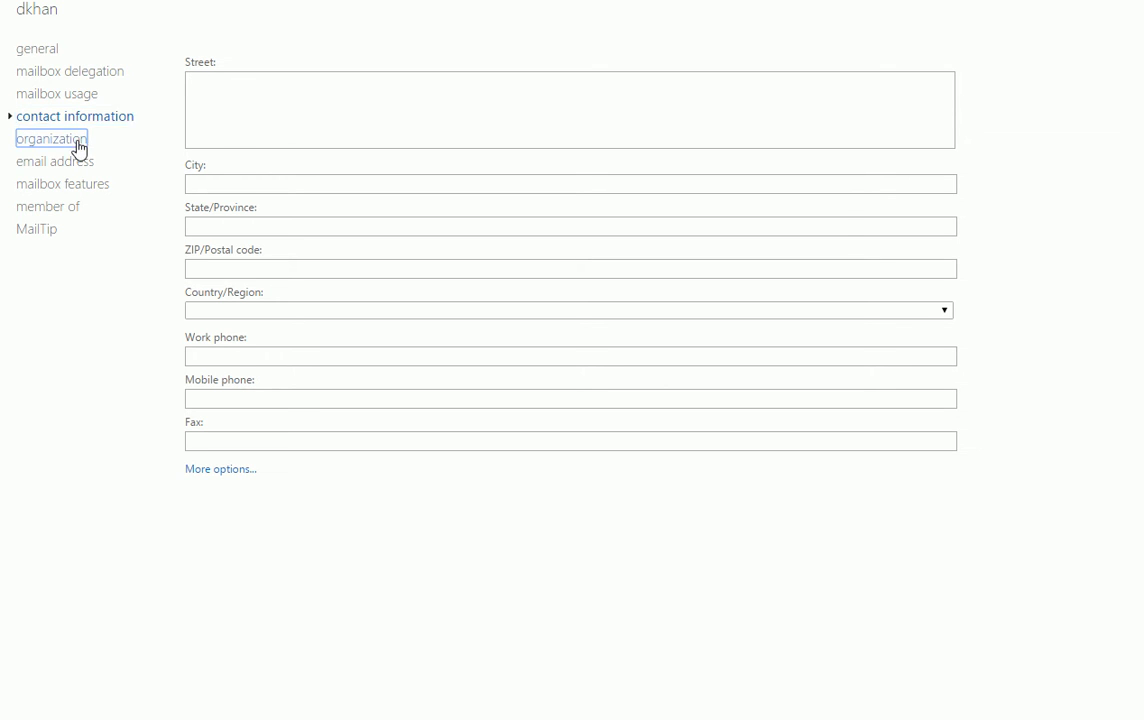
left_click(52, 163)
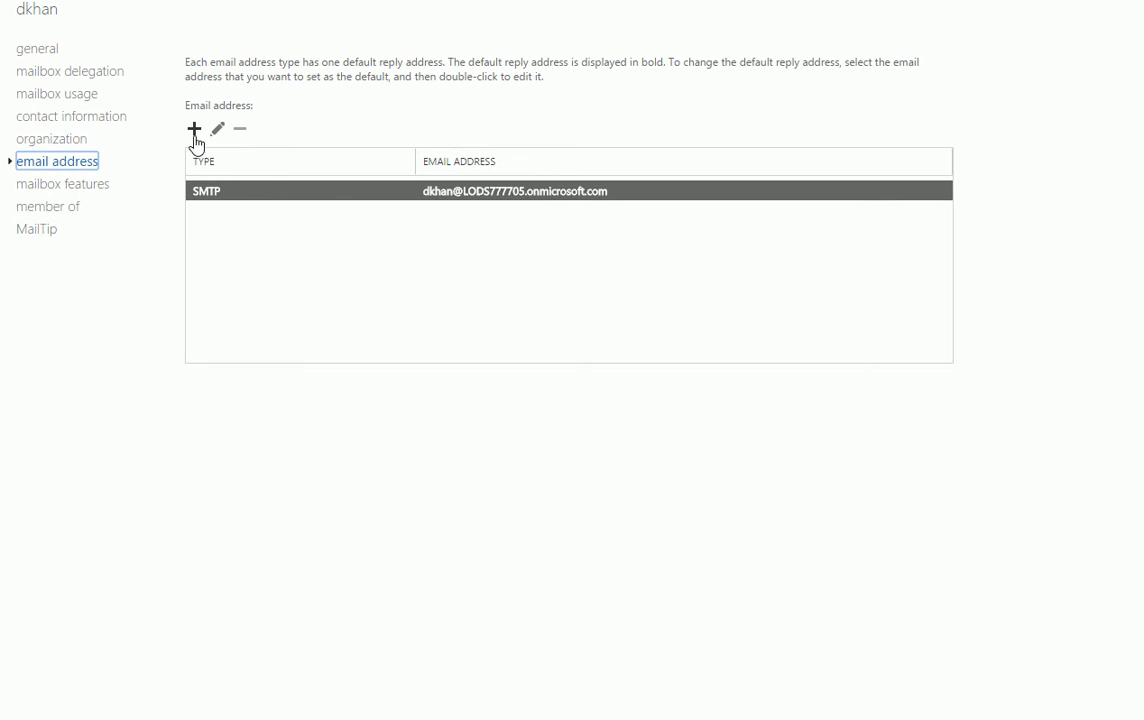
Check the mailbox features and its empty distribution group memberships
left_click(72, 186)
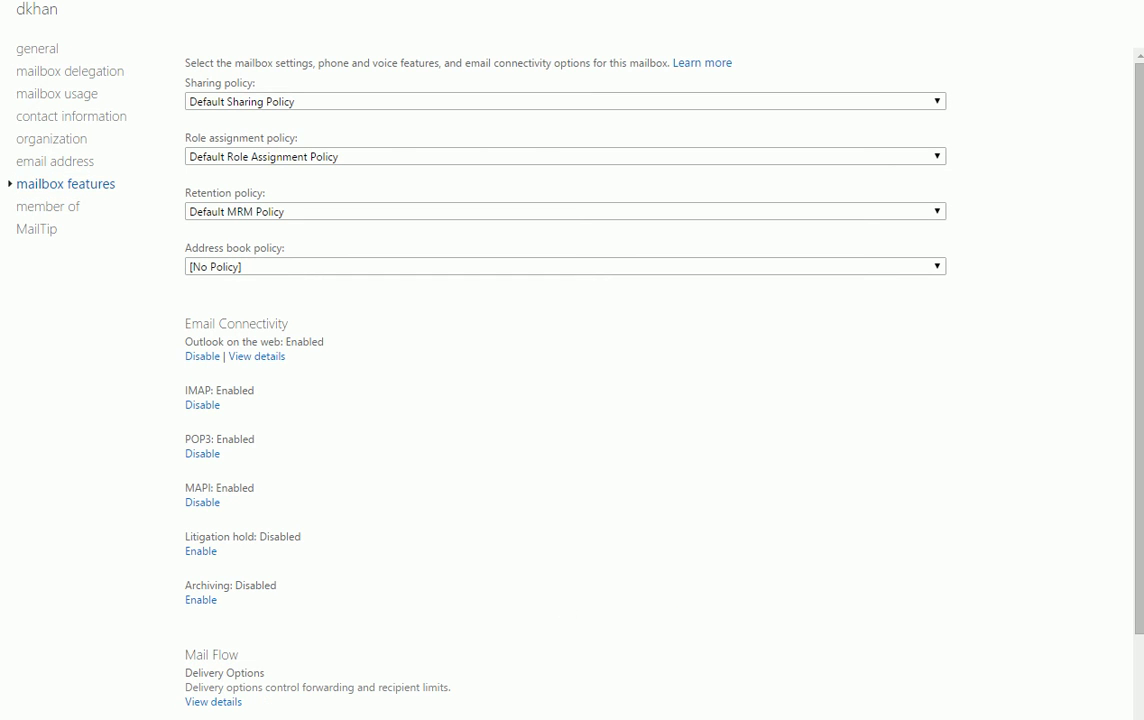
left_click(44, 206)
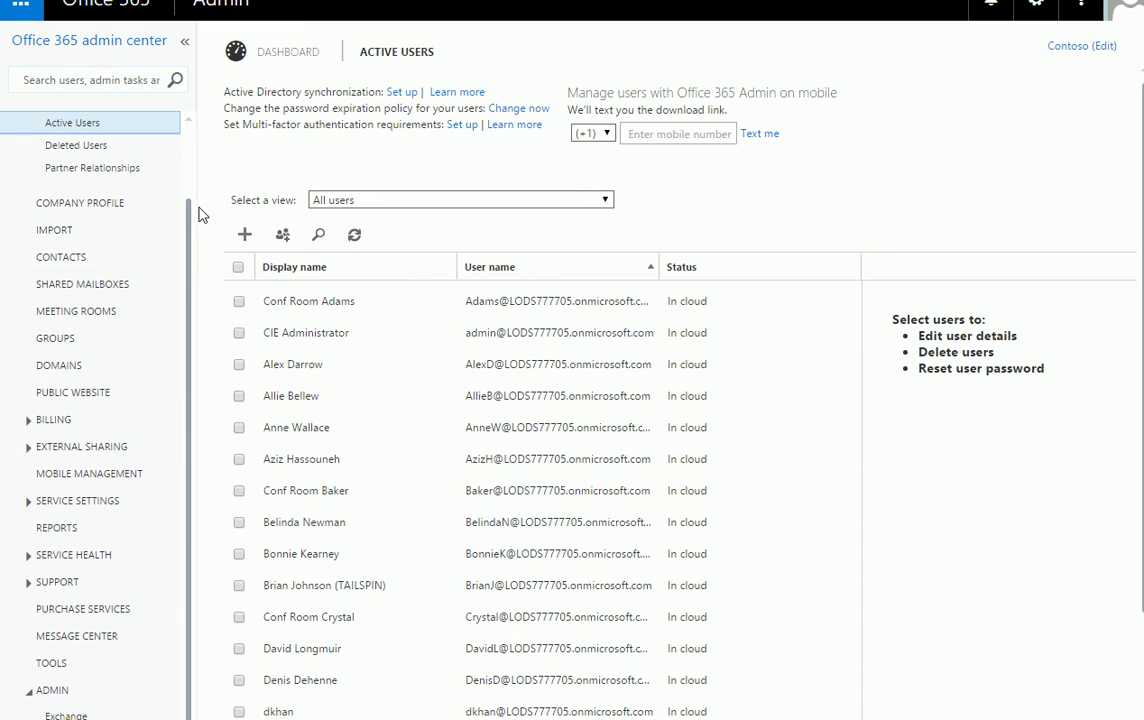
left_click(100, 290)
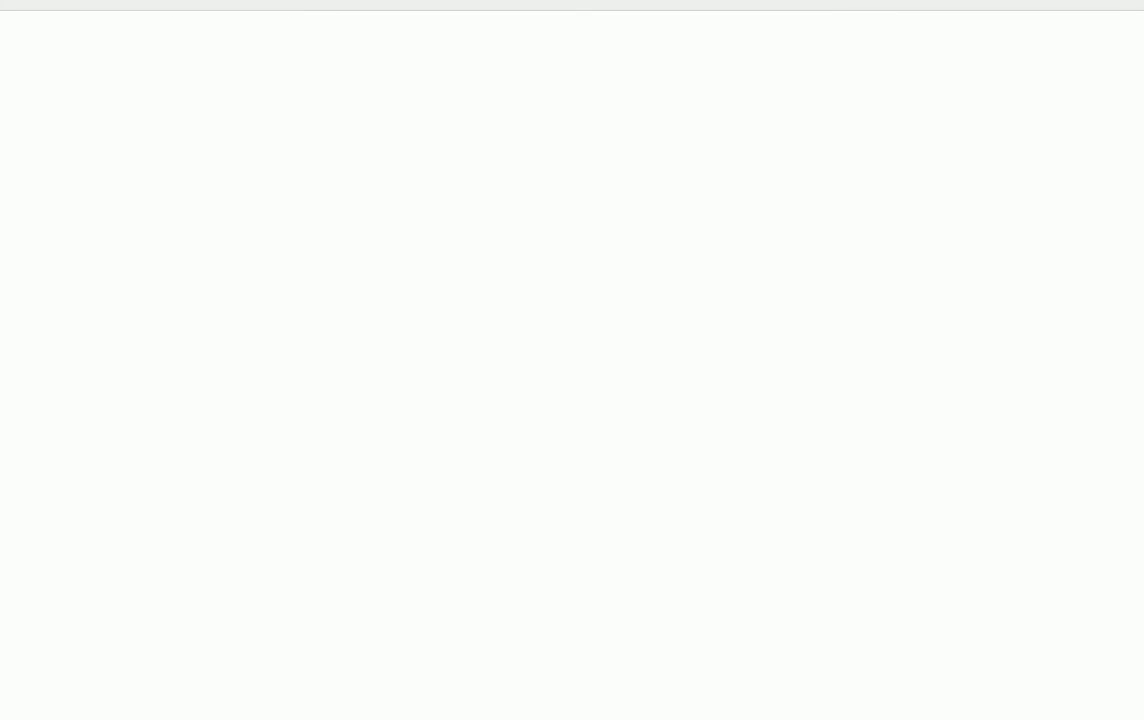
Load portal.office.com, open Outlook mail, and bring up the account menu
type("por")
key("Return")
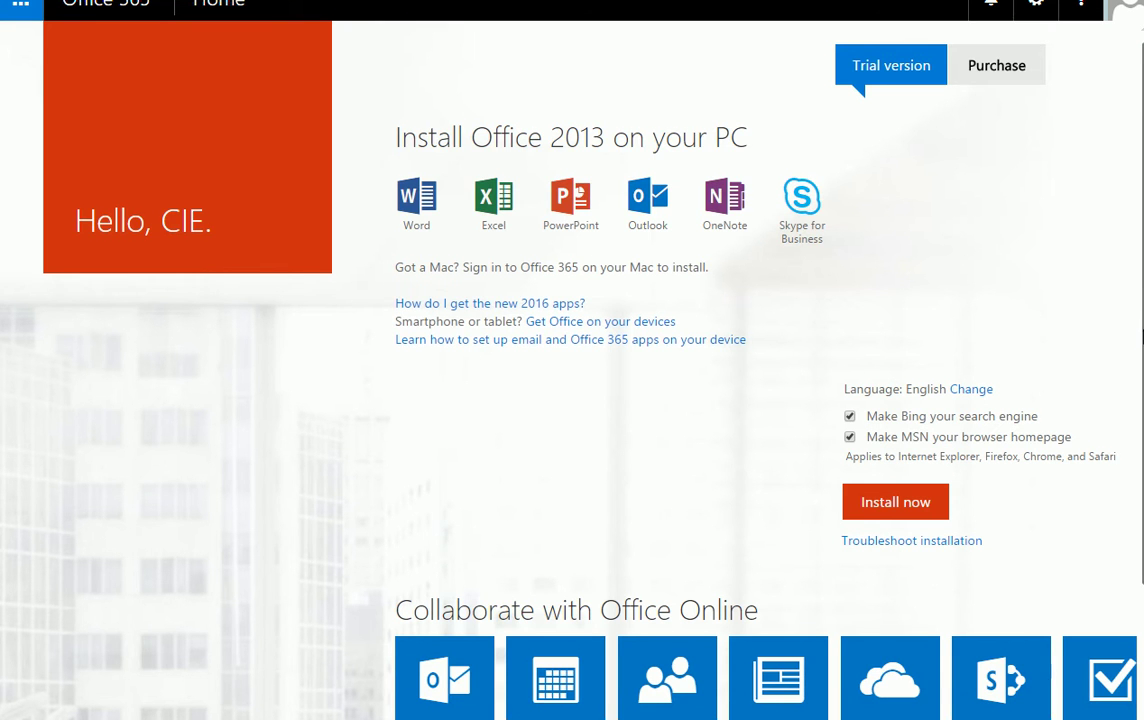
scroll(572, 400, "down", 1)
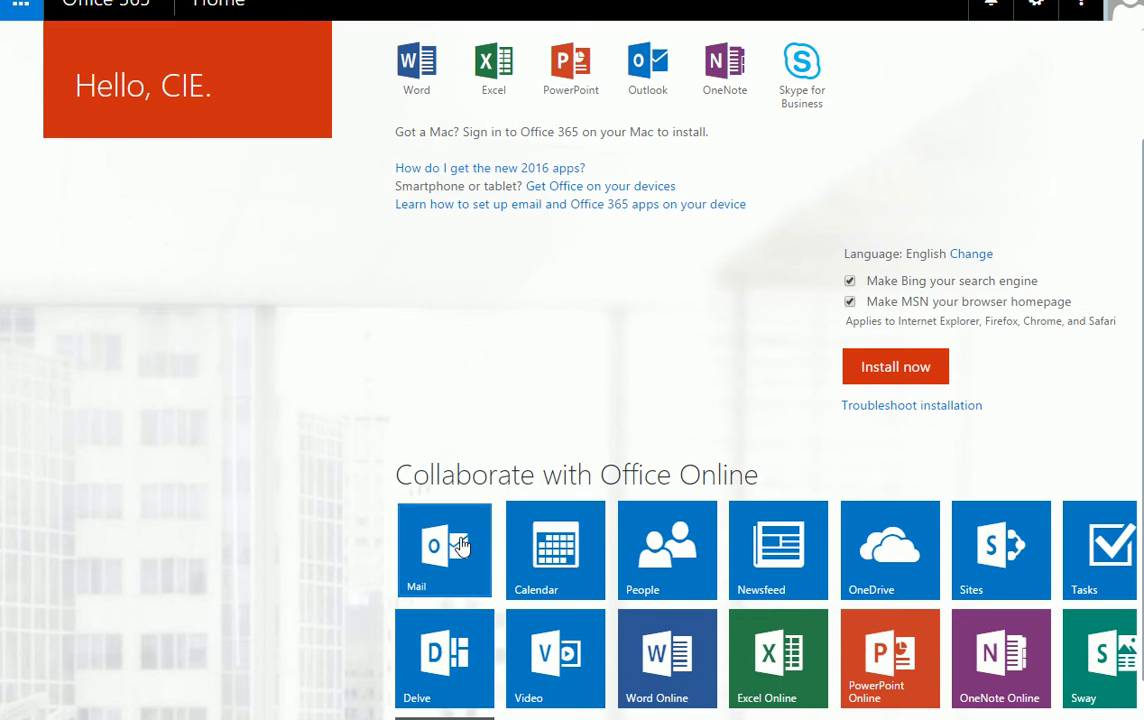
left_click(511, 587)
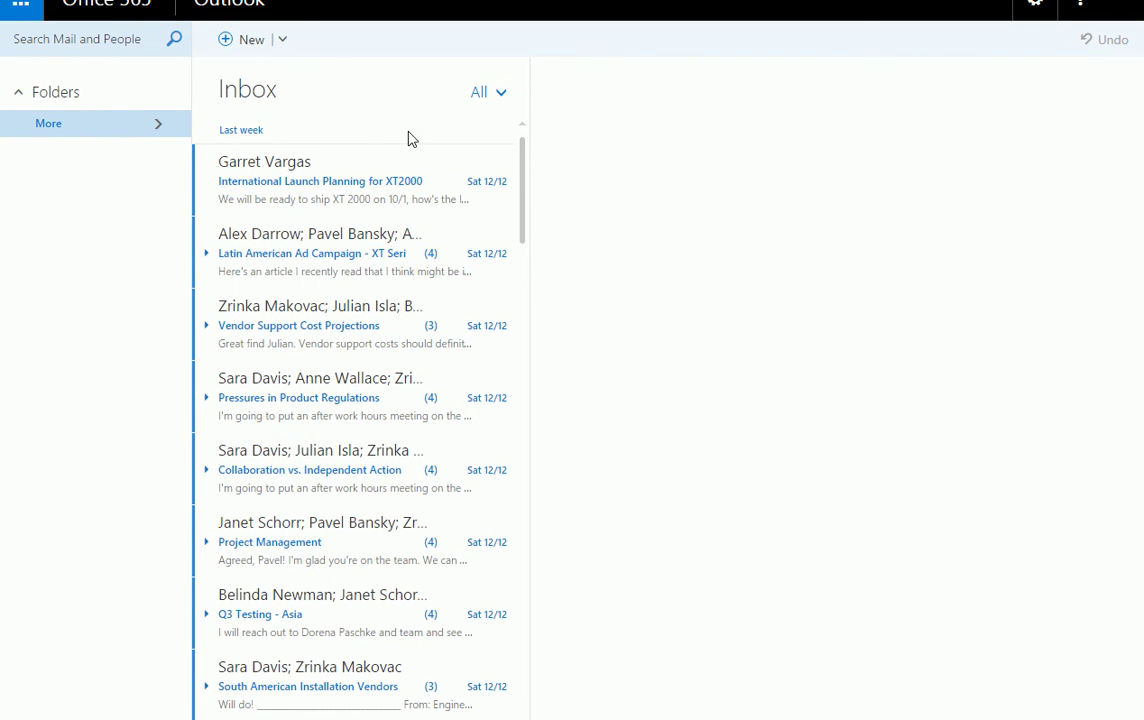
left_click(1120, 10)
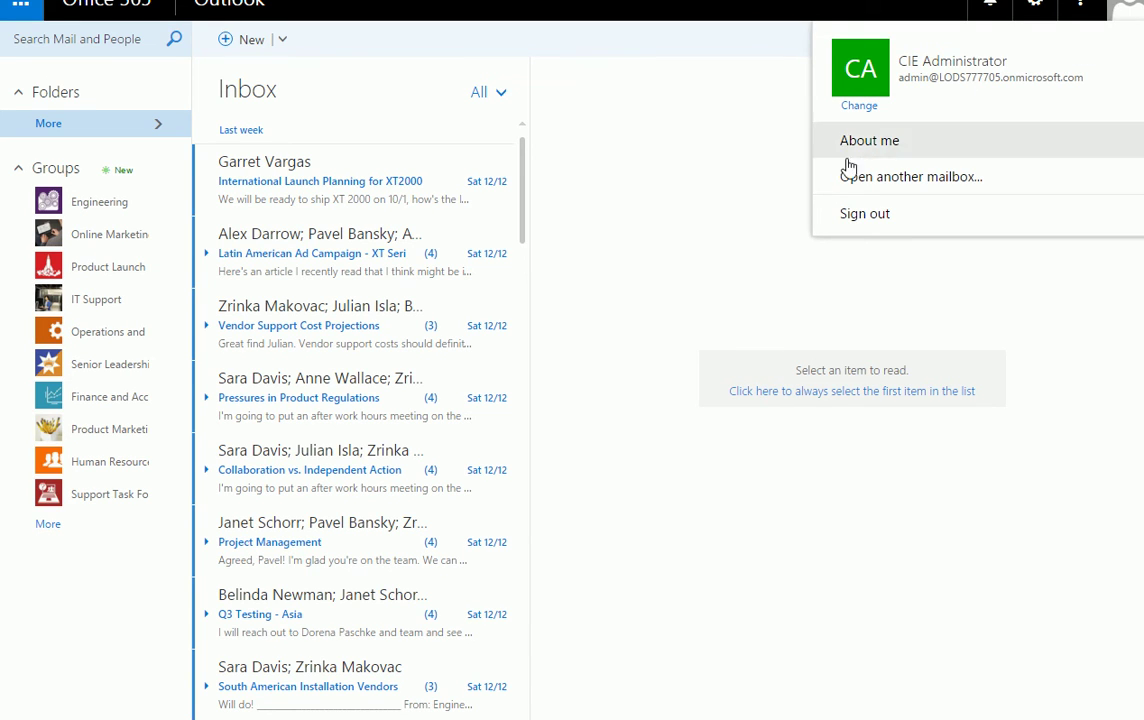
left_click(920, 185)
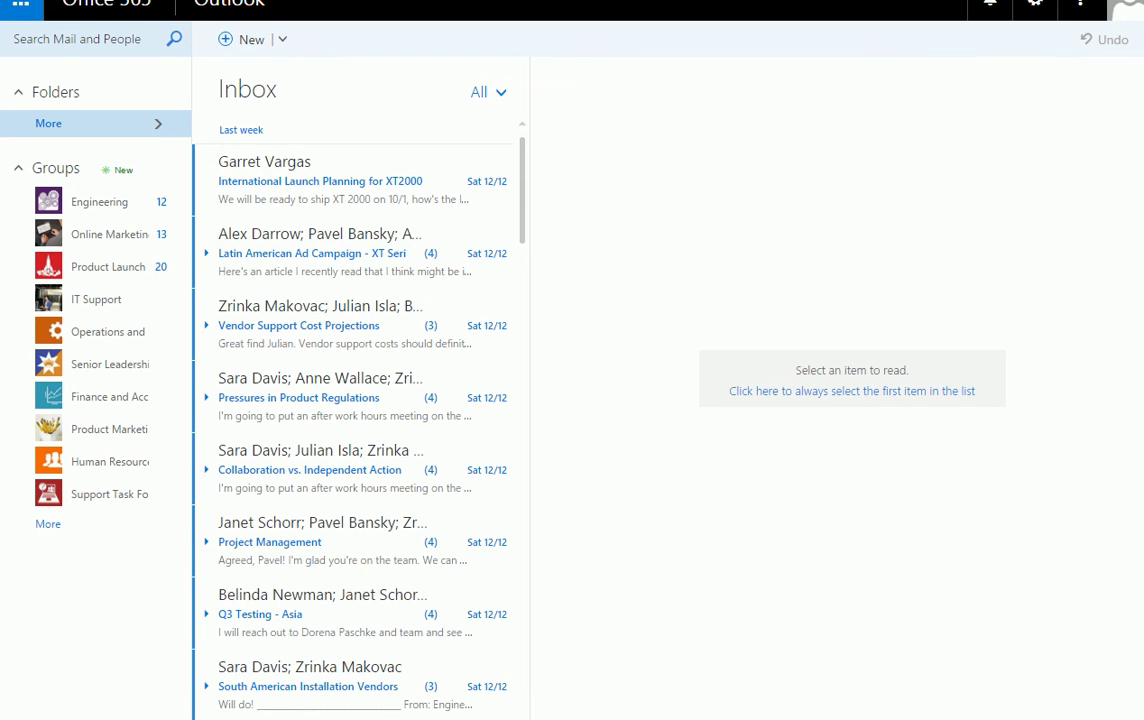
mouse_move(470, 719)
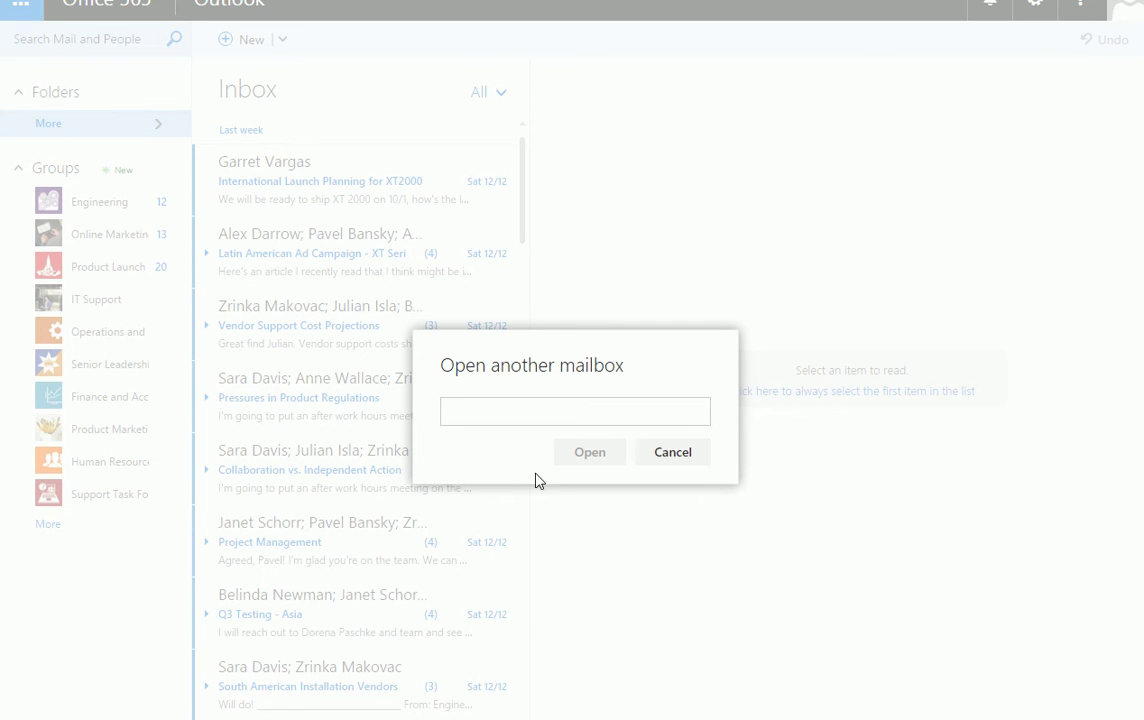
left_click(534, 416)
type("dkhan")
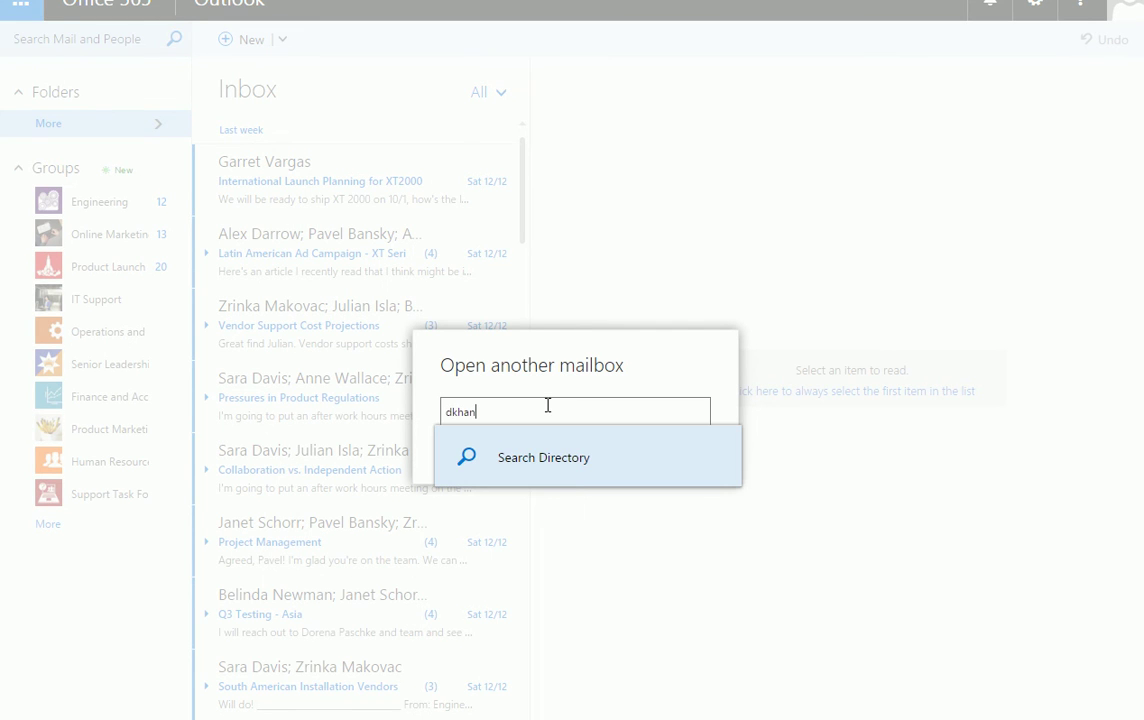
left_click(537, 458)
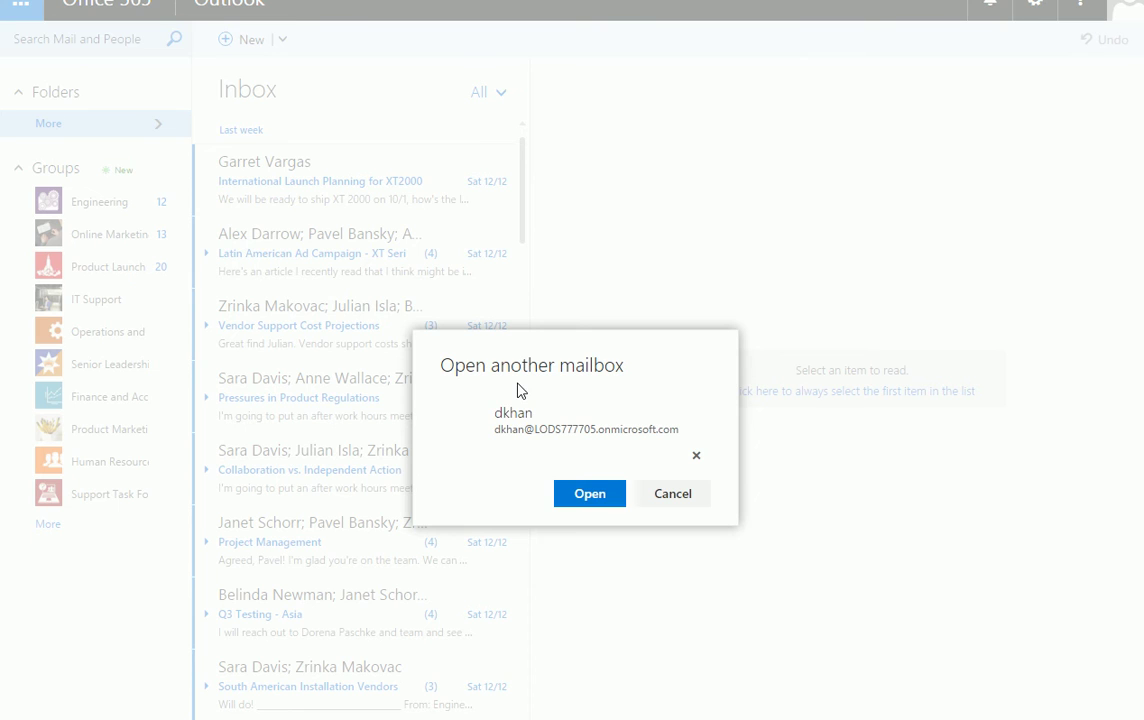
left_click(562, 493)
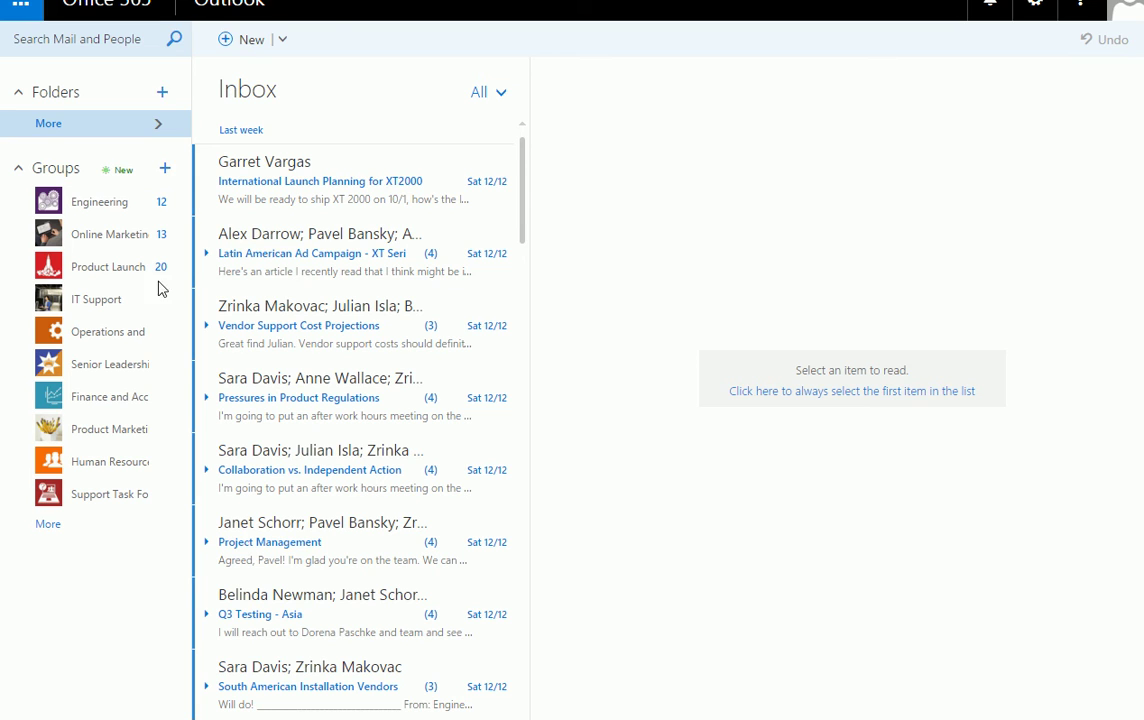
Open the Outlook on the web account menu again, then dismiss it
left_click(1125, 18)
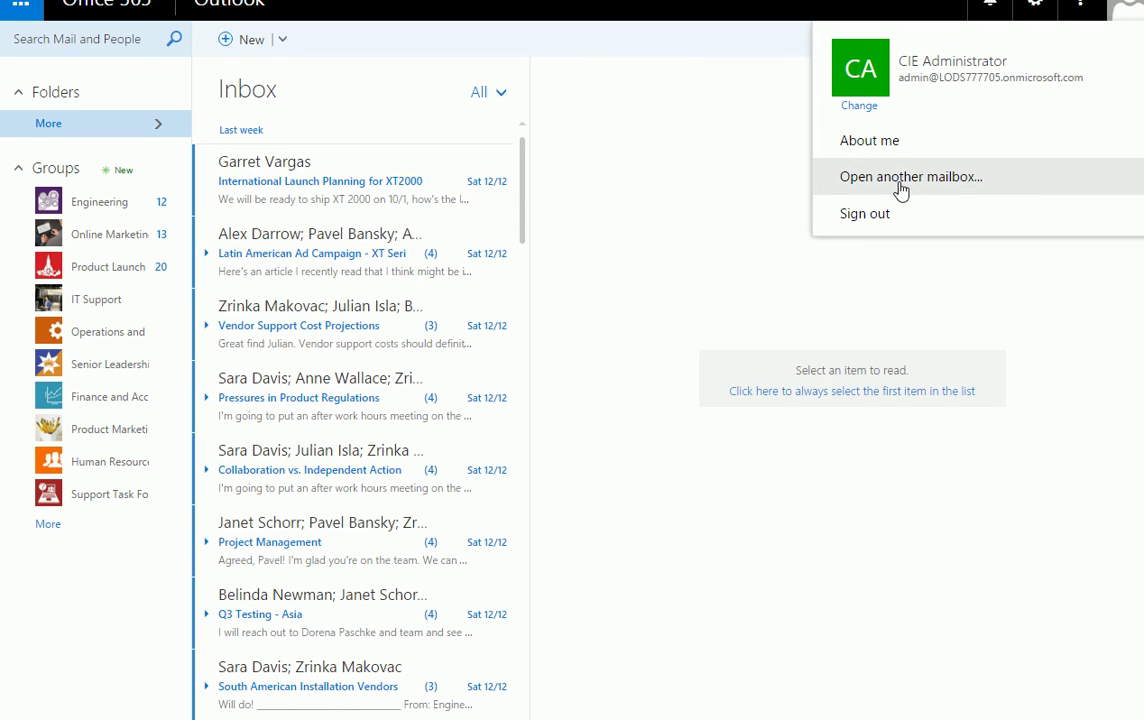
left_click(700, 192)
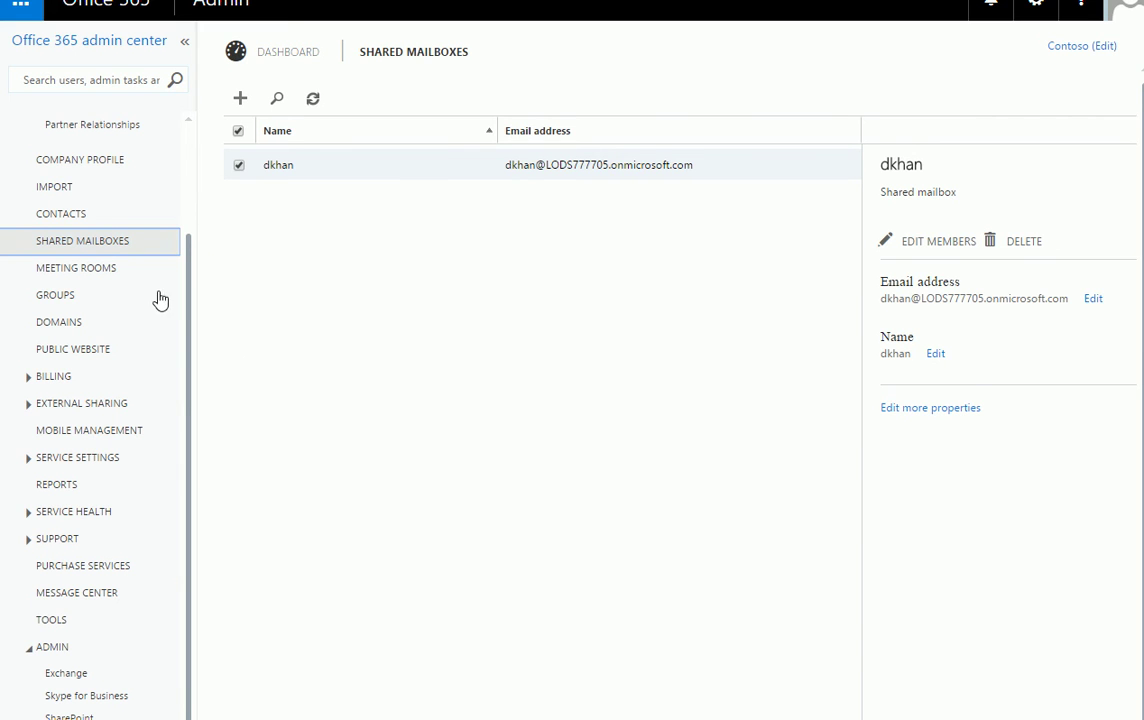
Scroll the left navigation and open the Meeting Rooms list of six conference rooms
scroll(208, 312, "down", 1)
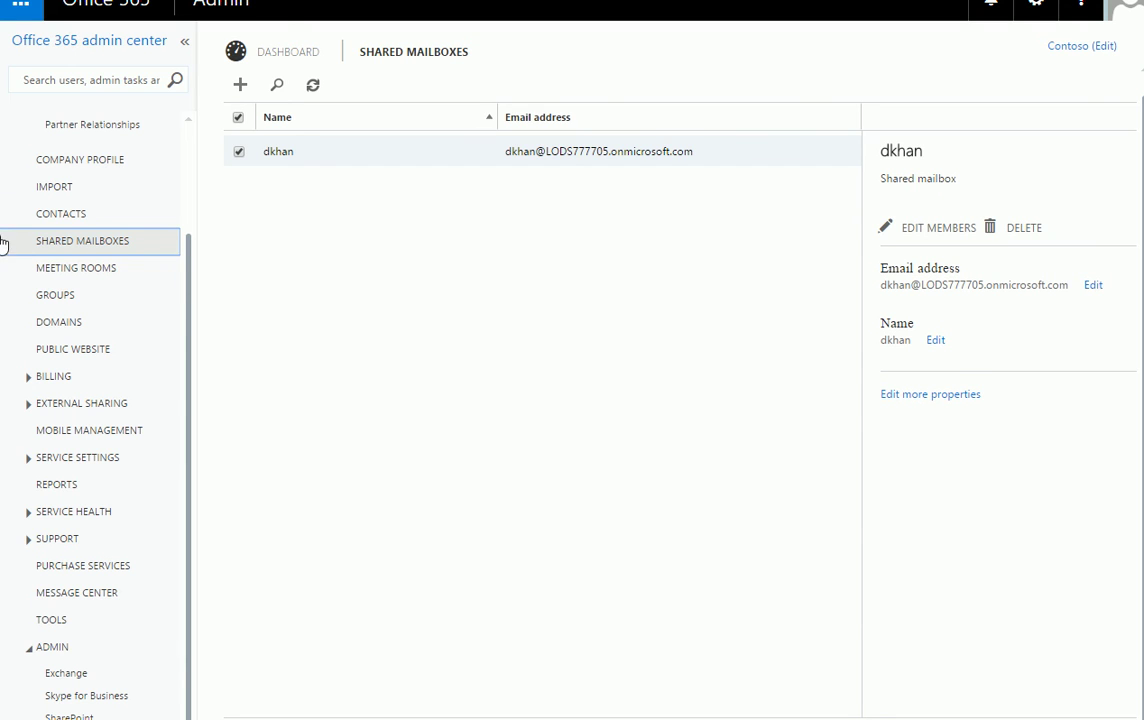
left_click(96, 276)
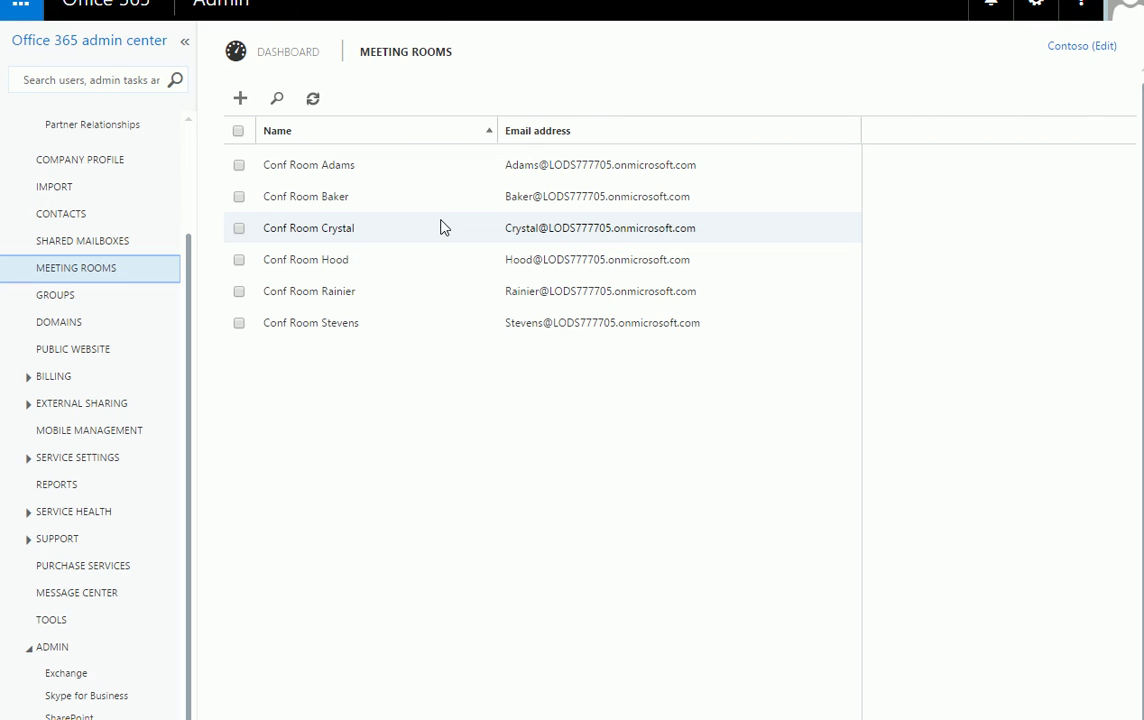
Review the Add a meeting room form's Room capacity field, close it unsaved, and open Groups
left_click(241, 101)
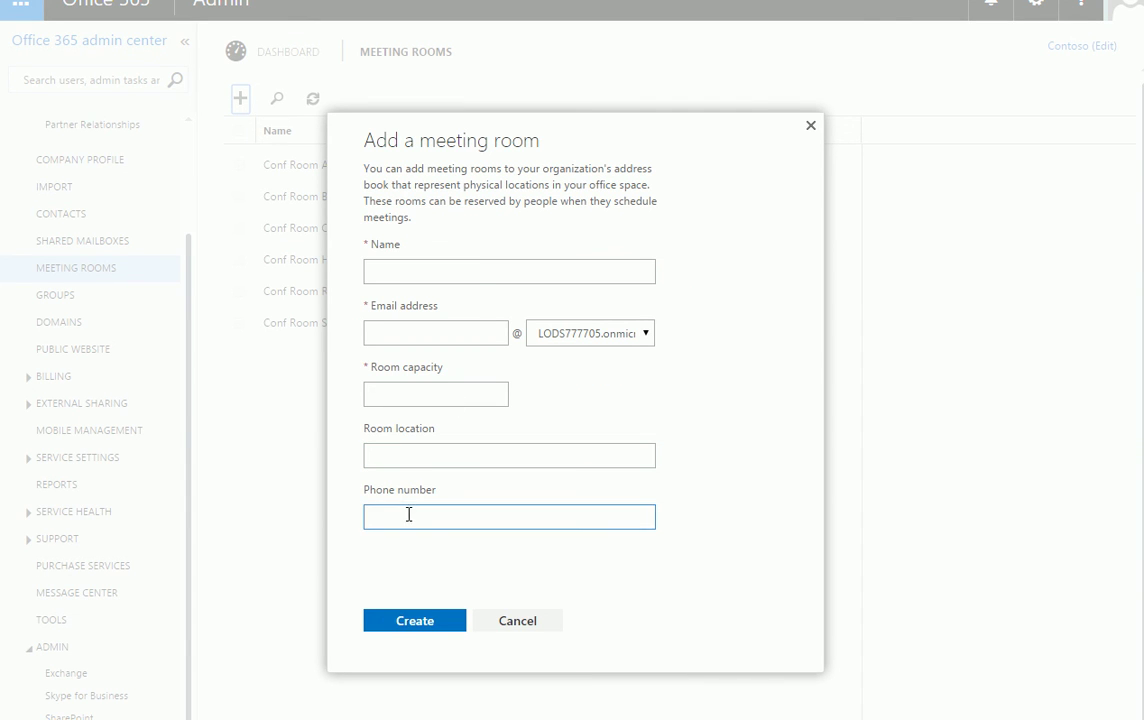
left_click(401, 395)
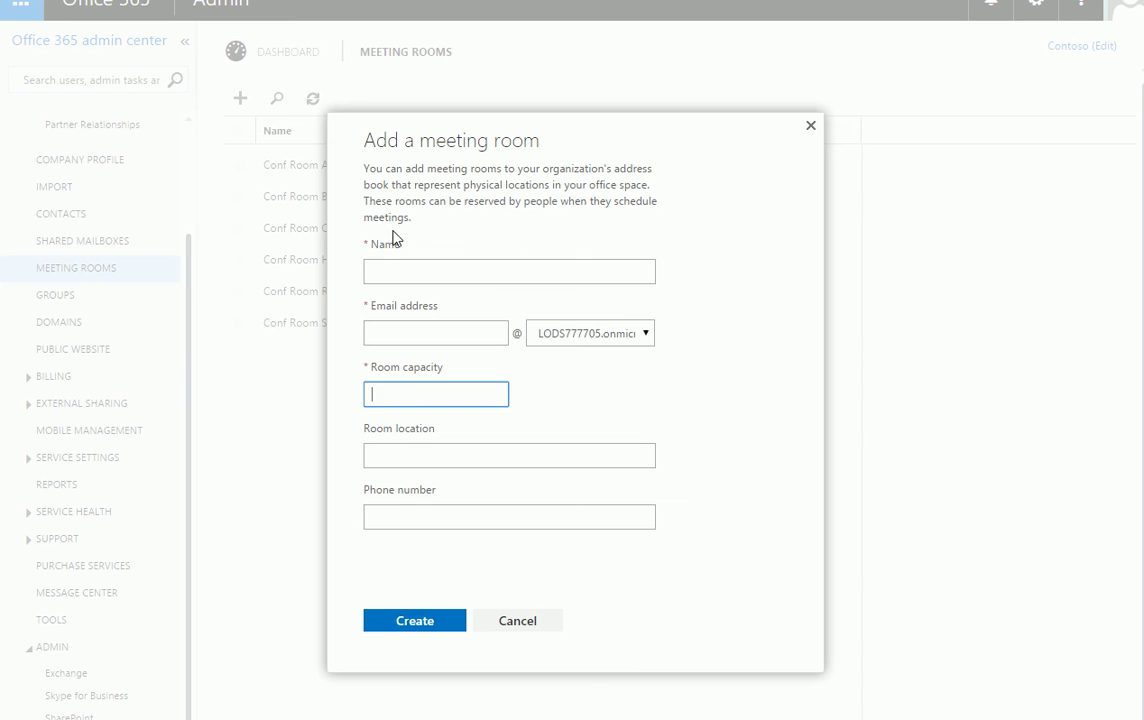
left_click(811, 126)
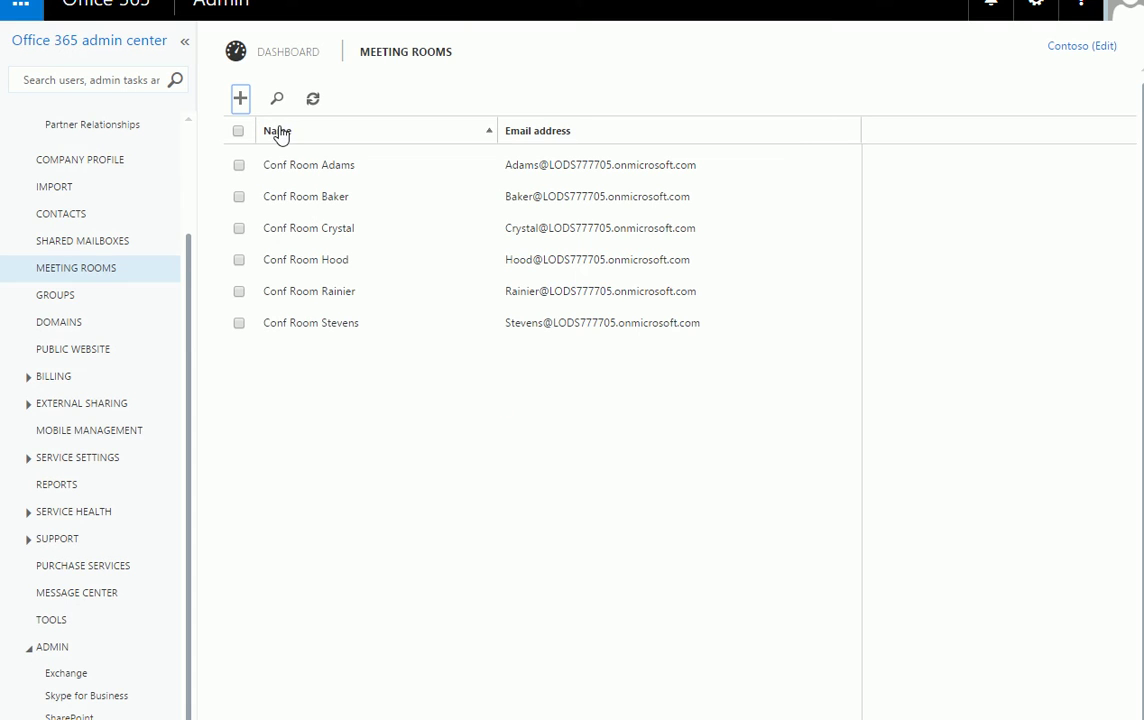
left_click(67, 295)
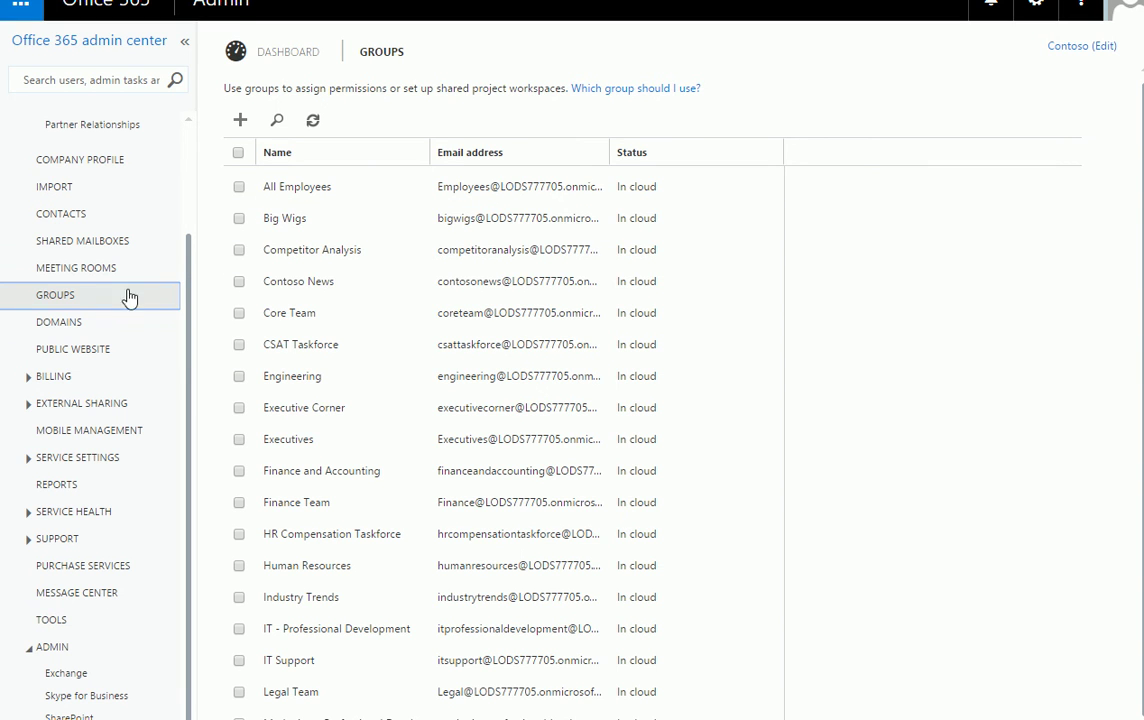
Start a new group, read the Office 365 group description, and continue with that group type
left_click(241, 121)
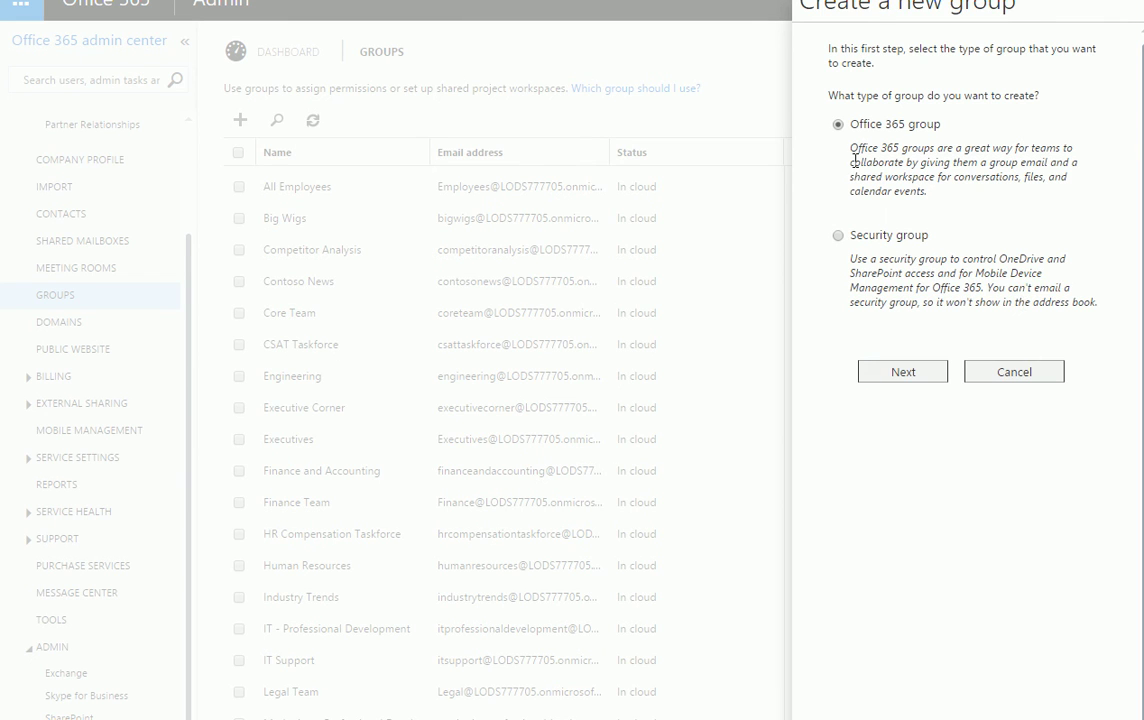
left_click_drag(866, 124, 983, 176)
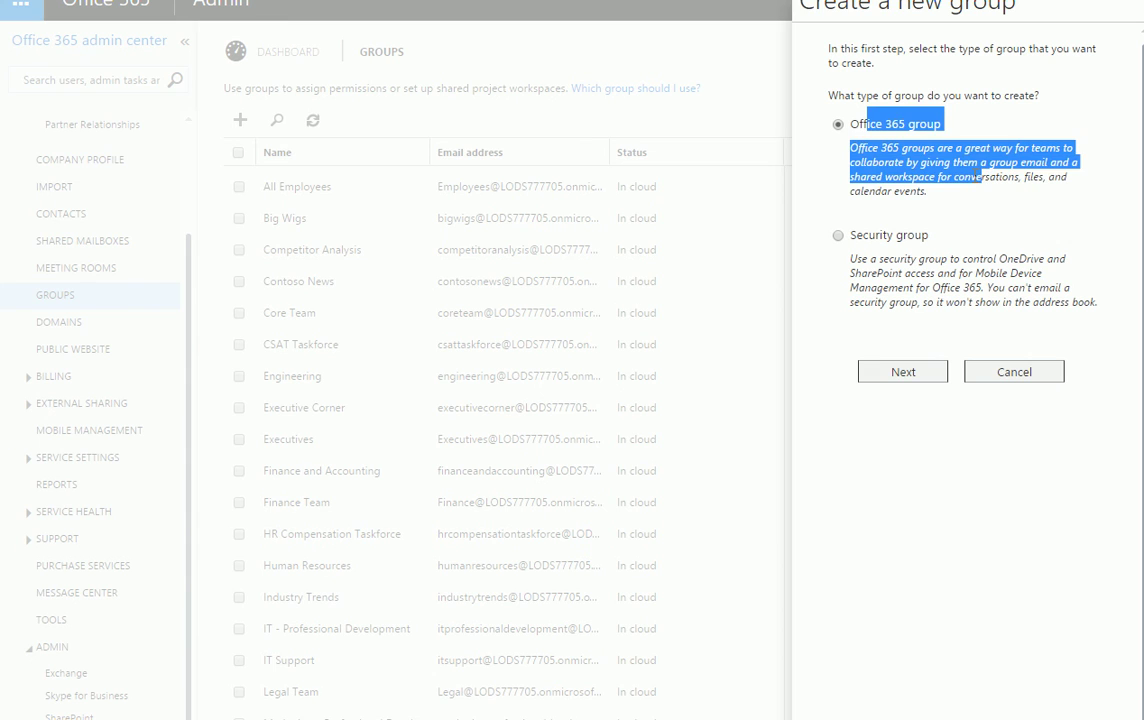
left_click(975, 166)
left_click_drag(858, 165, 1069, 193)
left_click(851, 162)
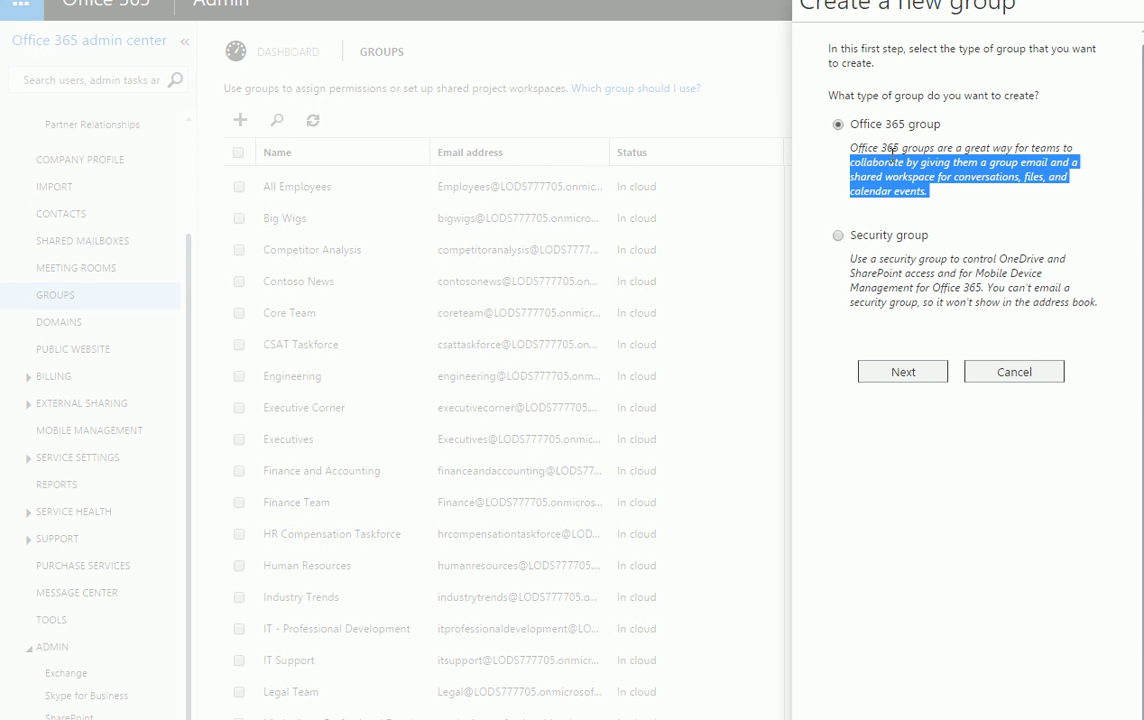
left_click(897, 373)
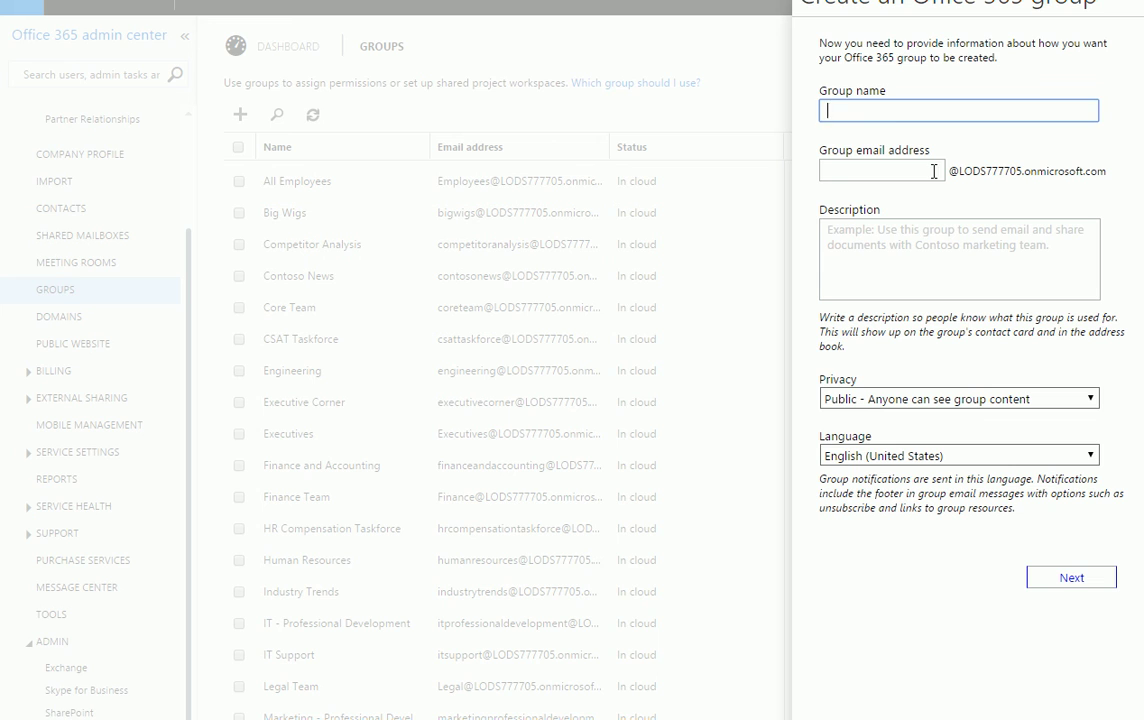
Visit the Group name, email and Description fields, keep Privacy Public, and close the form unsaved
left_click(867, 168)
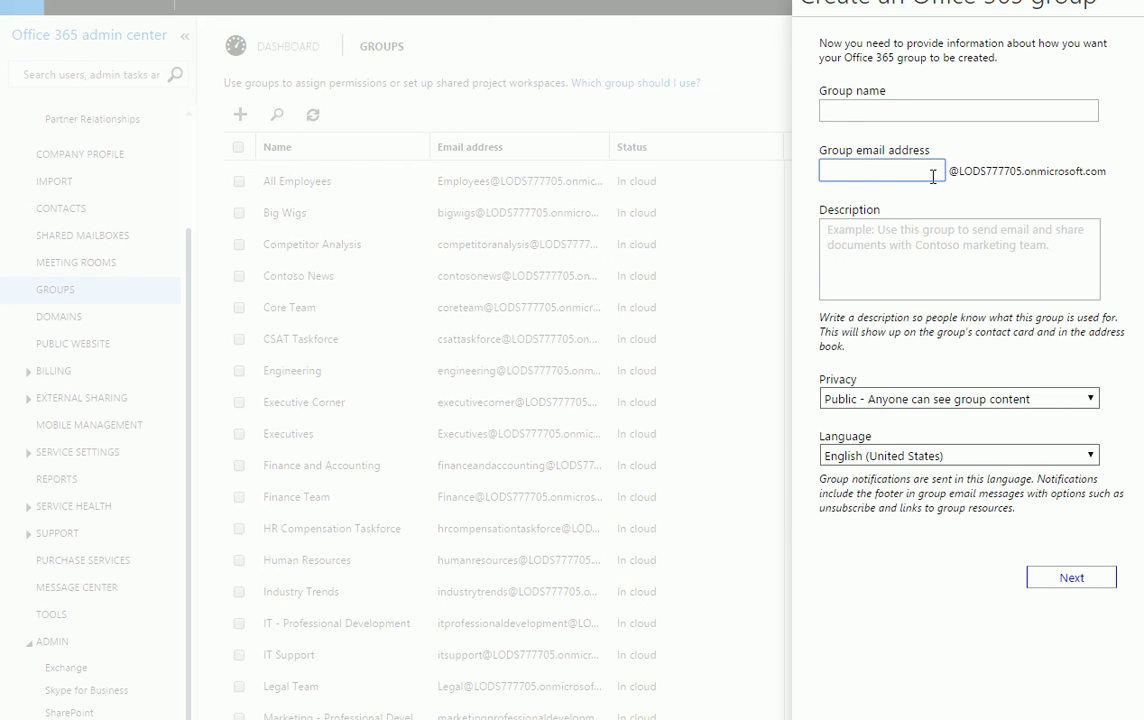
left_click(844, 111)
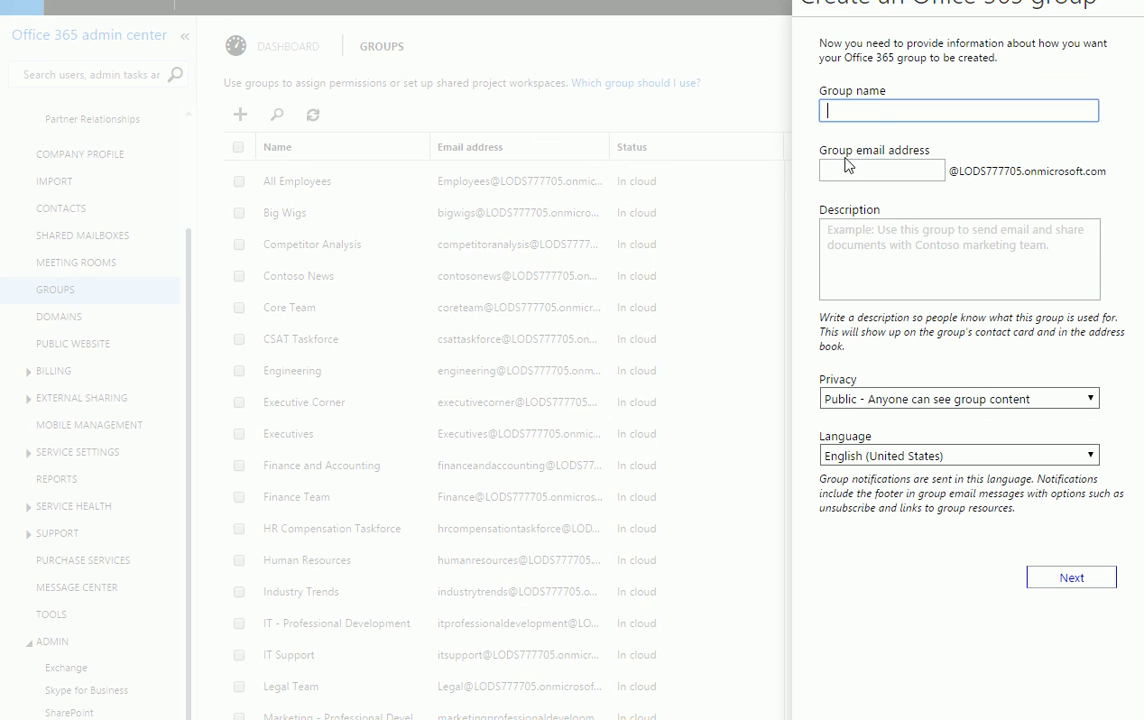
left_click(824, 230)
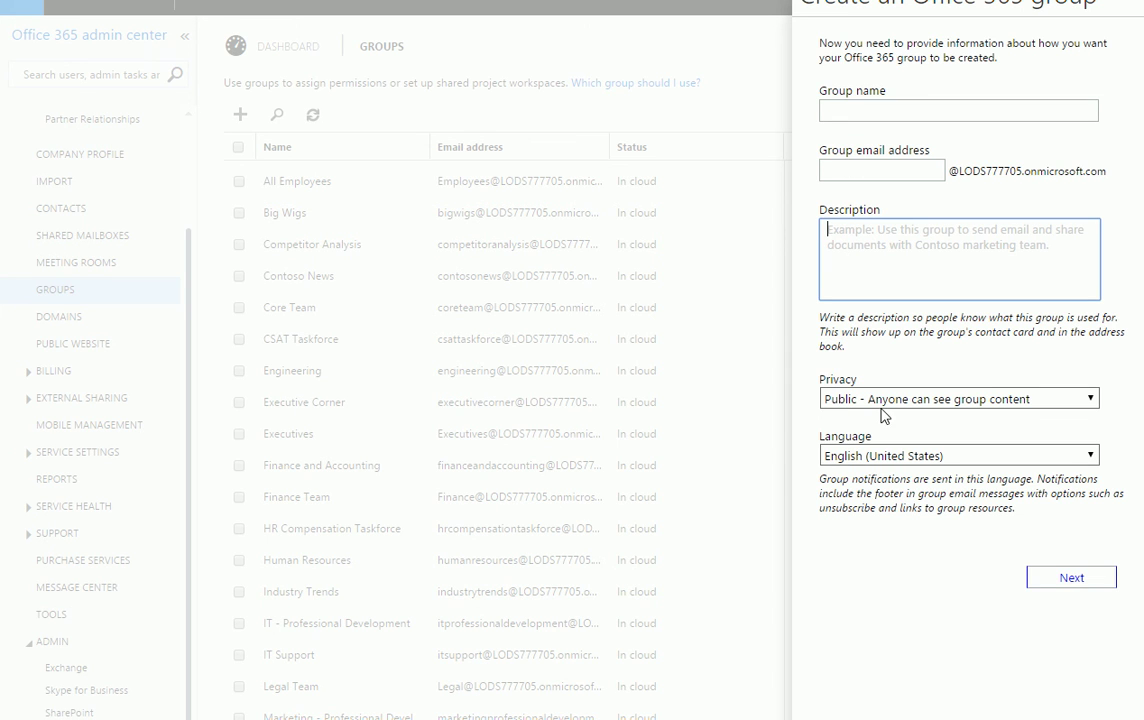
left_click(824, 398)
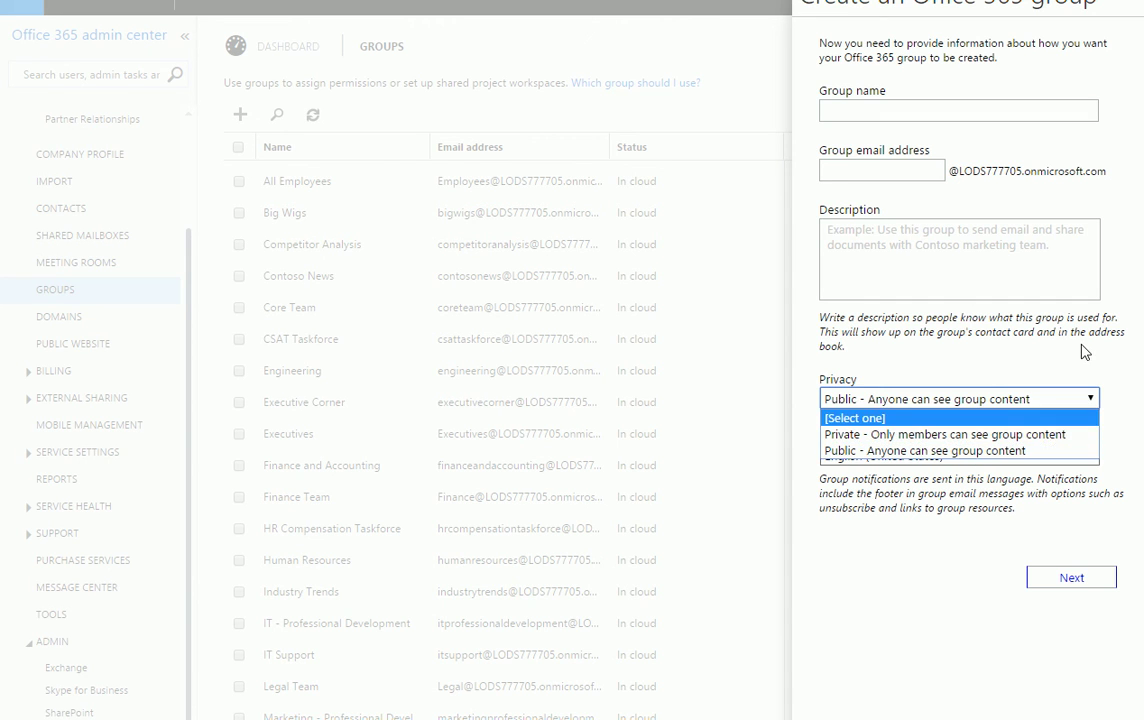
left_click(1010, 452)
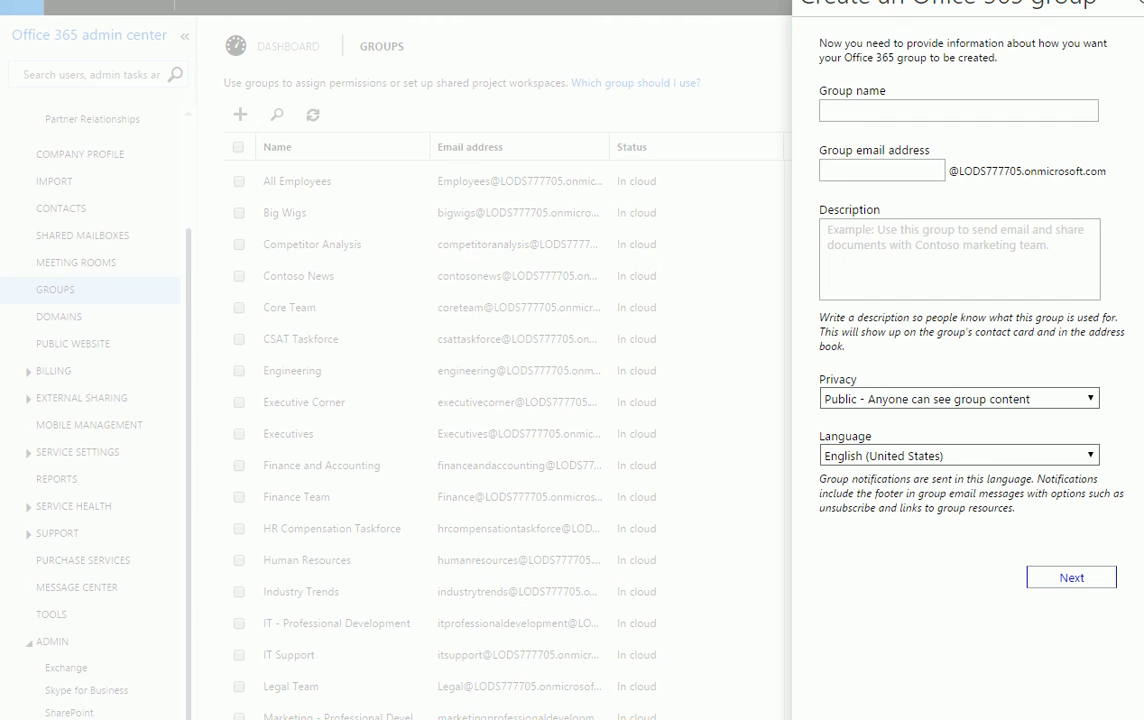
left_click(410, 168)
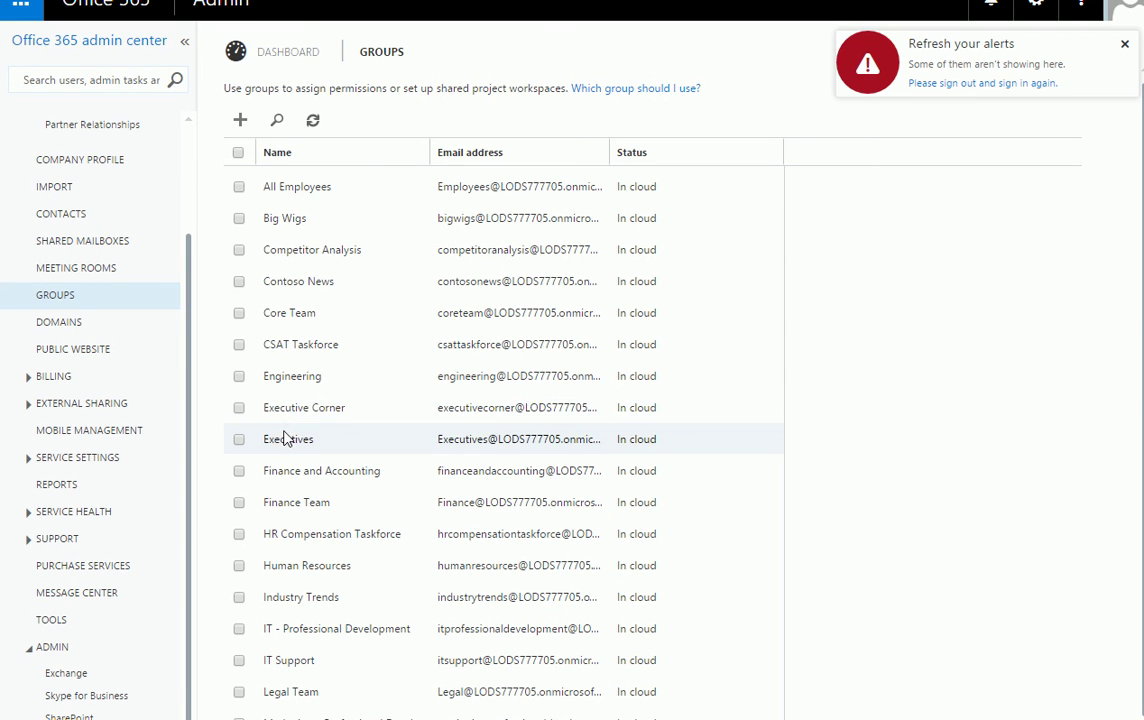
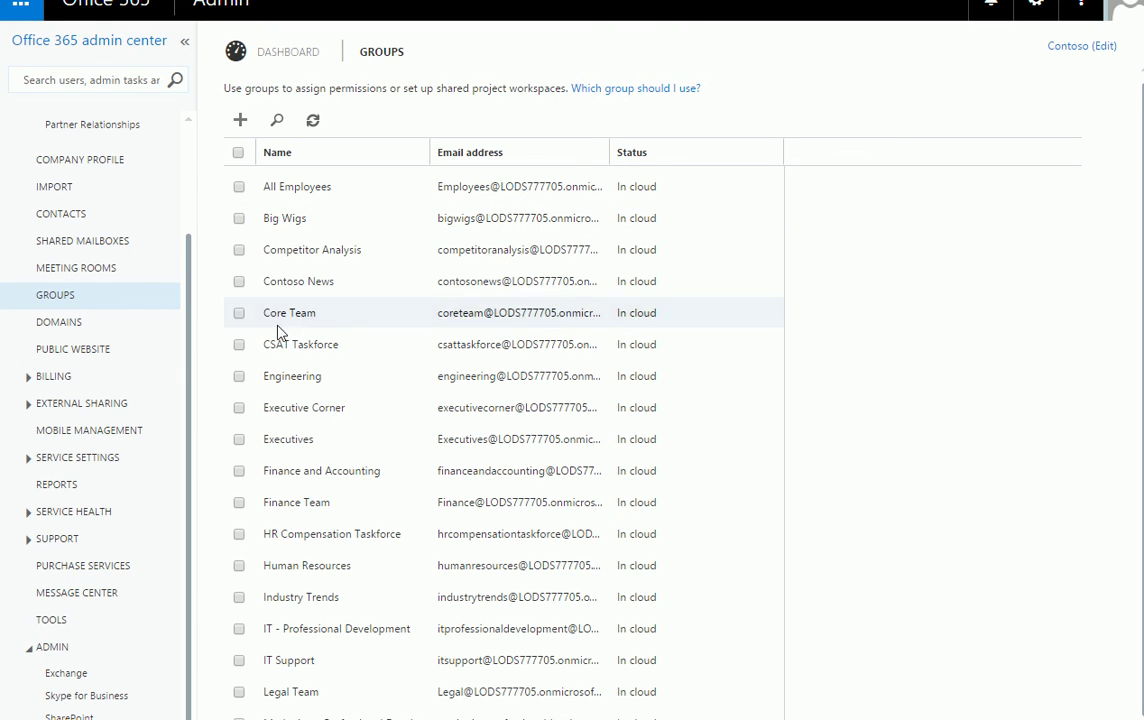
Select the Finance Team group to show its distribution list details
left_click(252, 508)
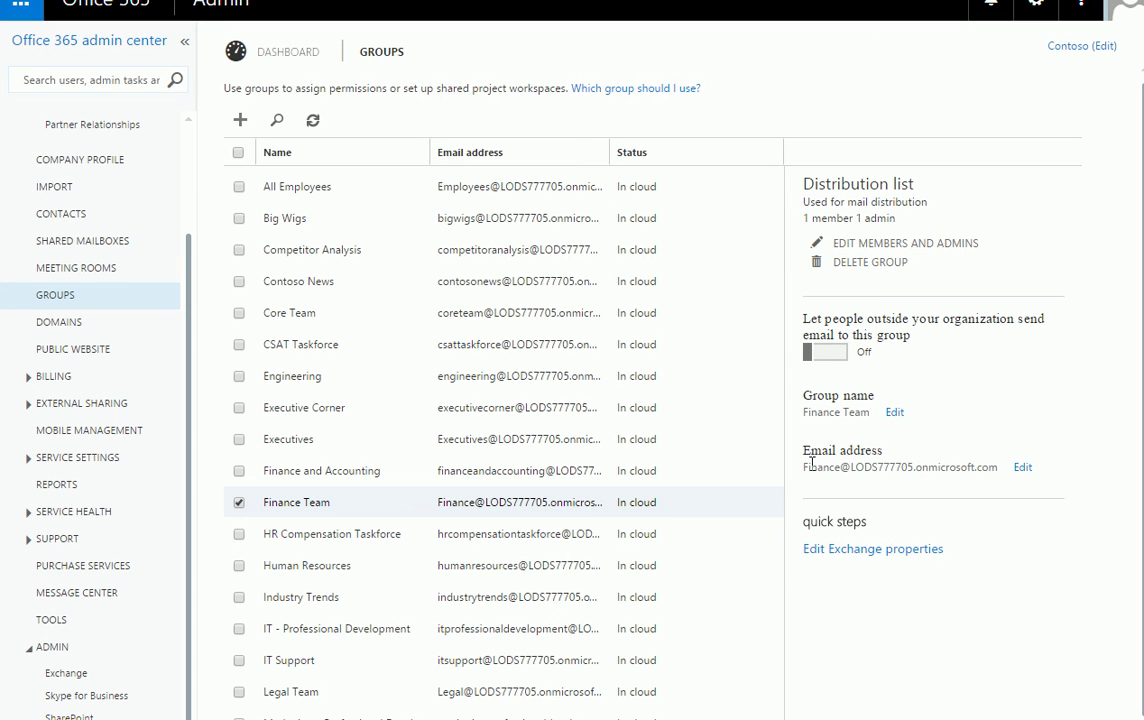
left_click_drag(811, 464, 968, 466)
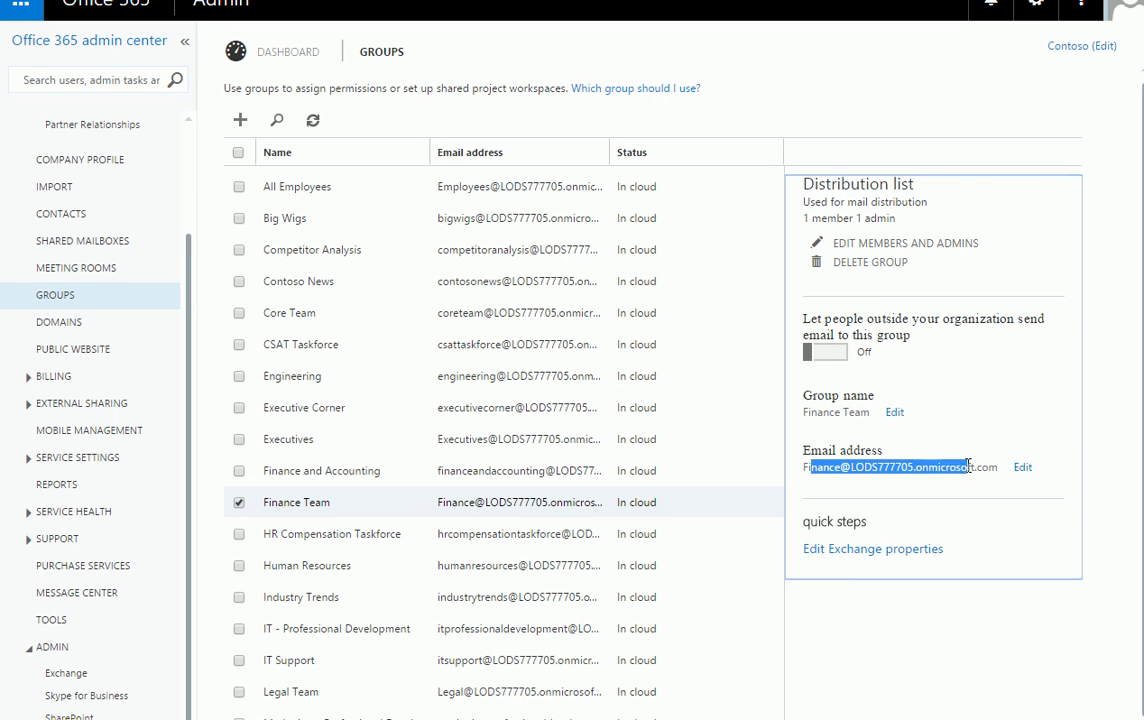
left_click(845, 556)
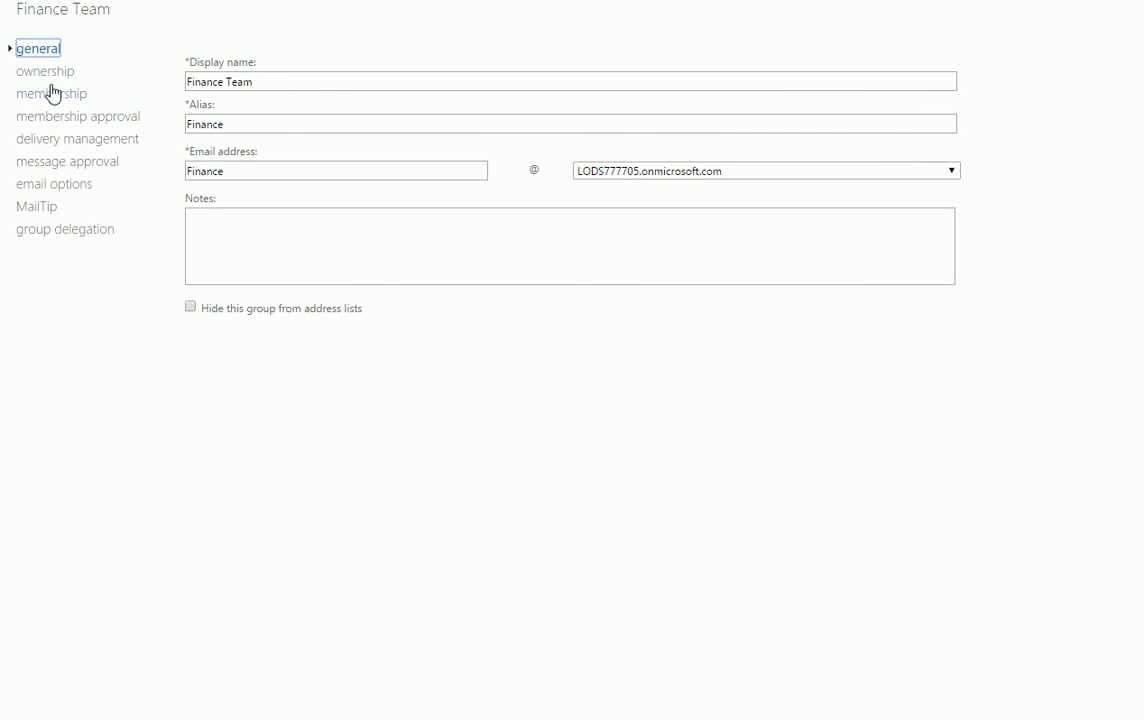
left_click(46, 100)
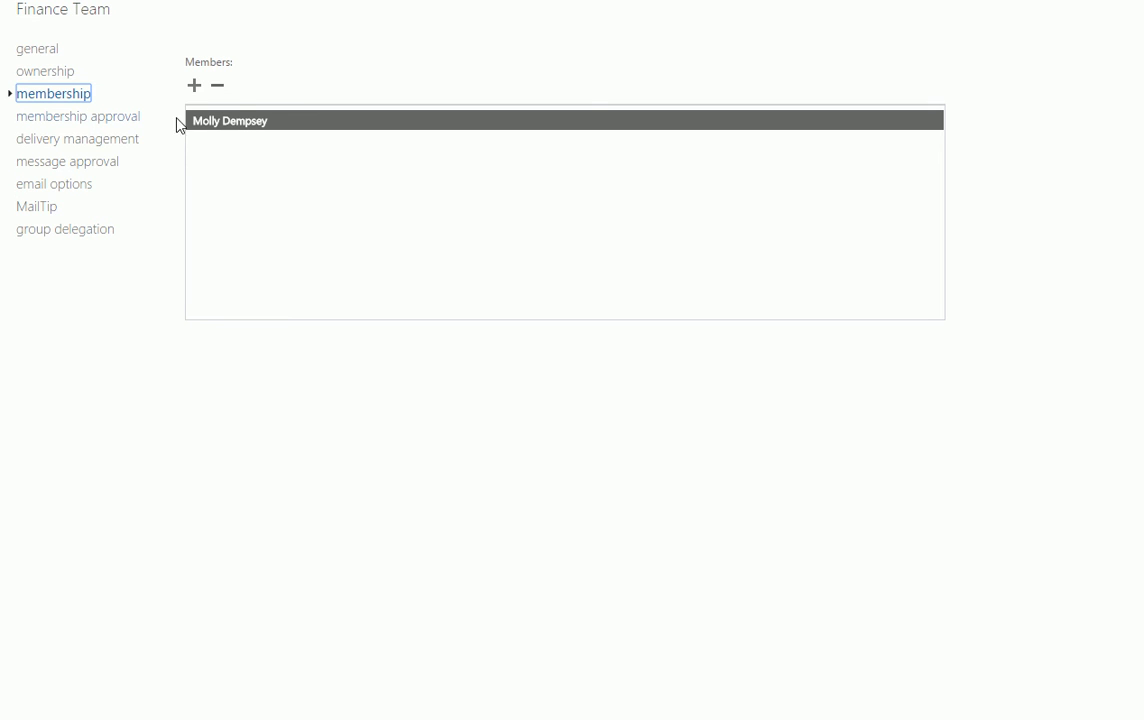
left_click(106, 165)
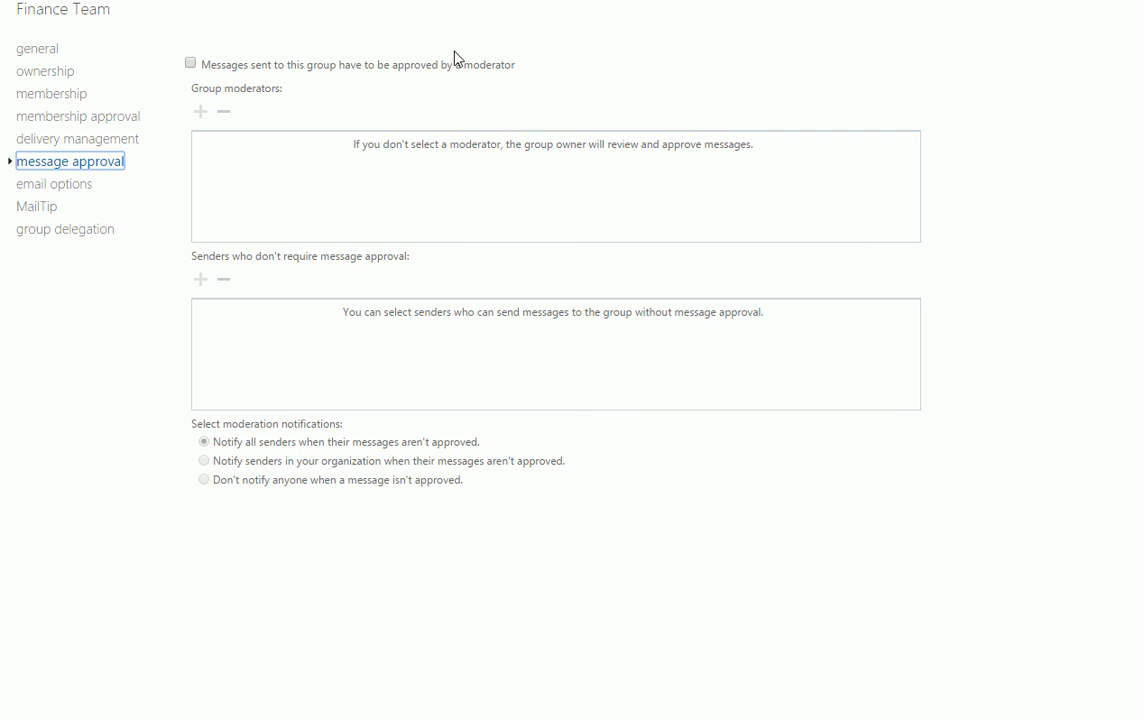
mouse_move(260, 72)
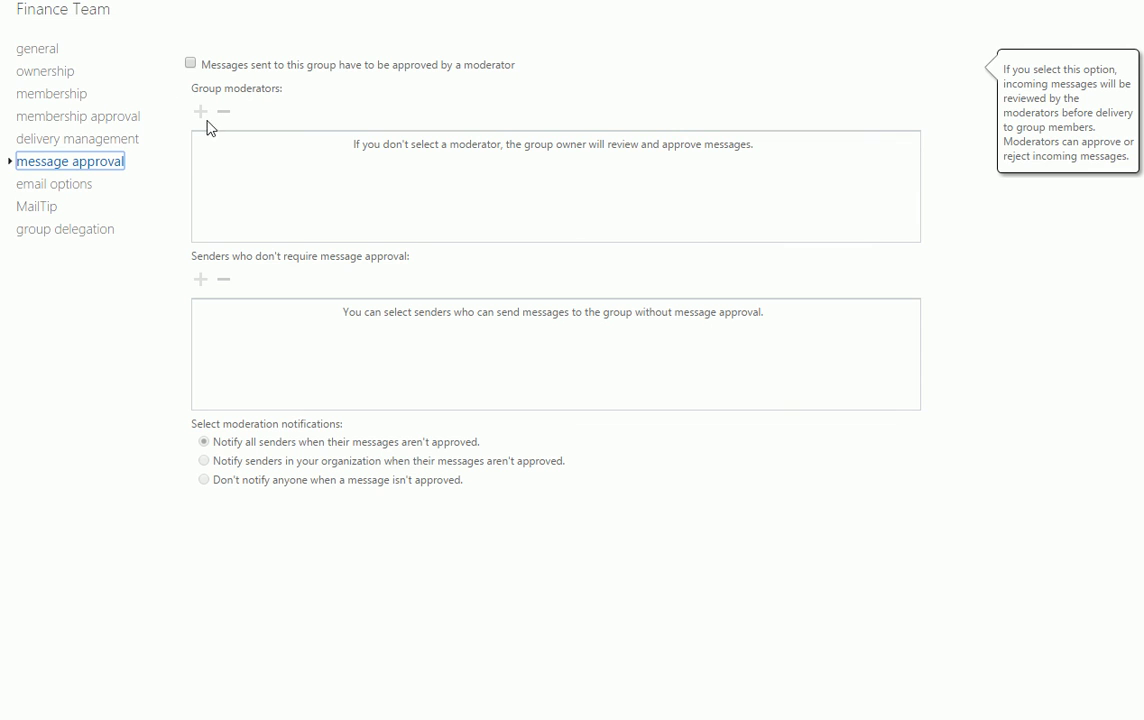
left_click(51, 95)
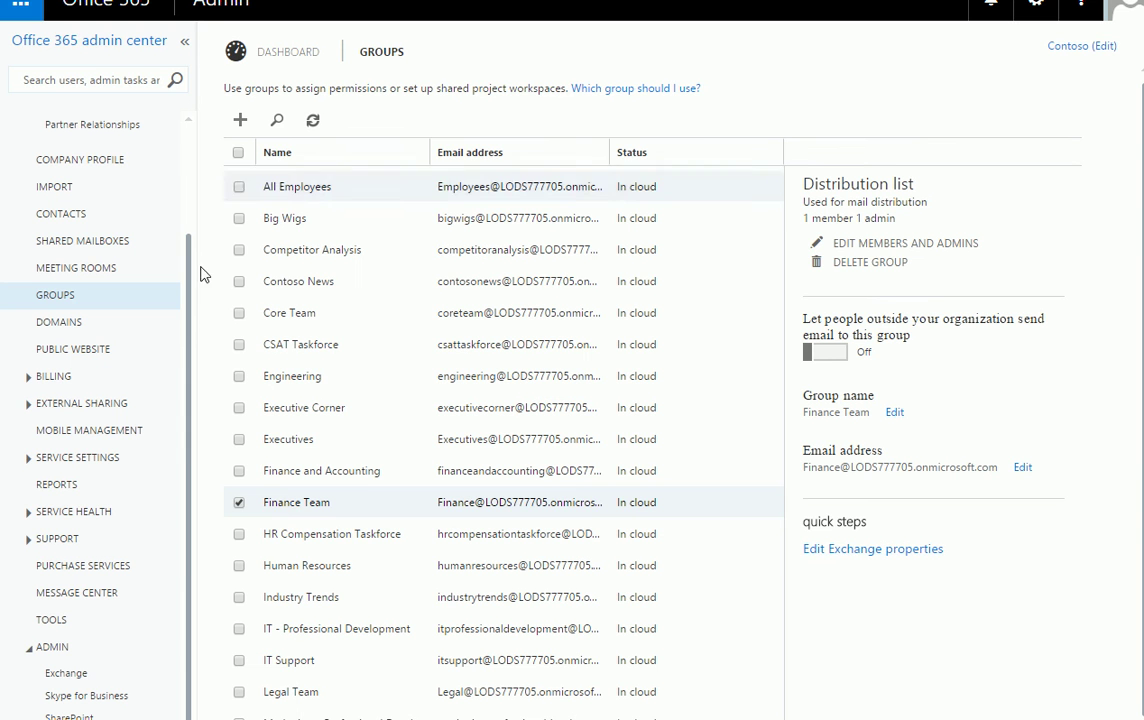
Check the default domain's status on the Domains page, then go to Public website
left_click(48, 328)
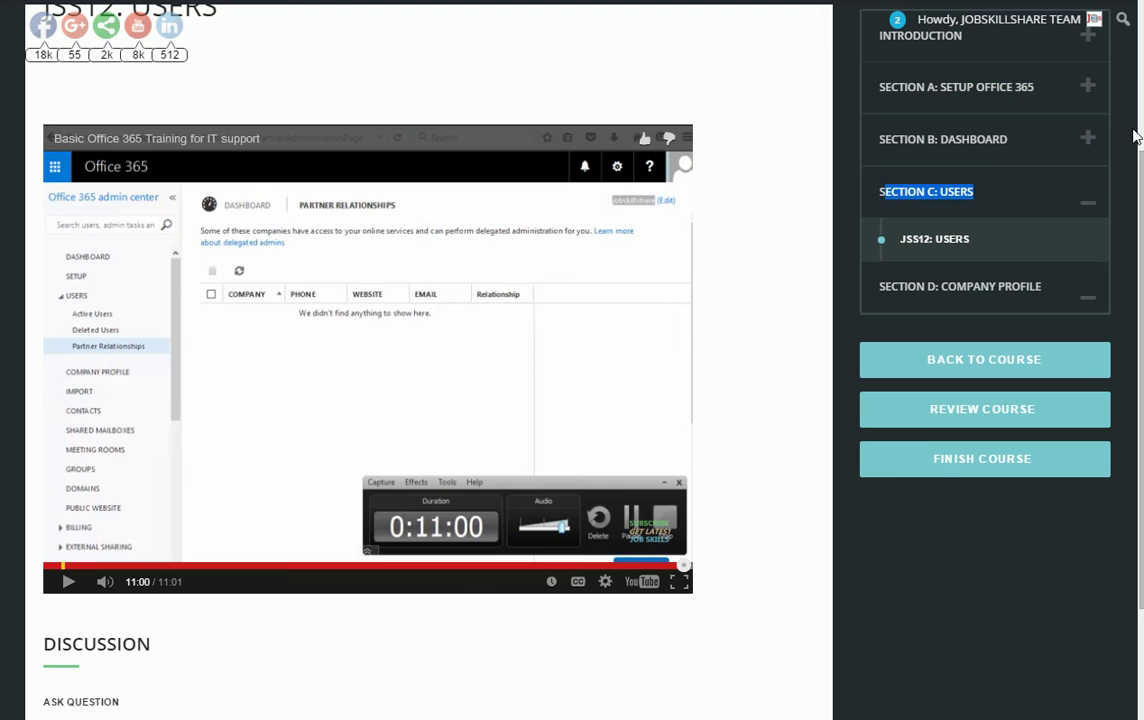
scroll(1135, 135, "up", 3)
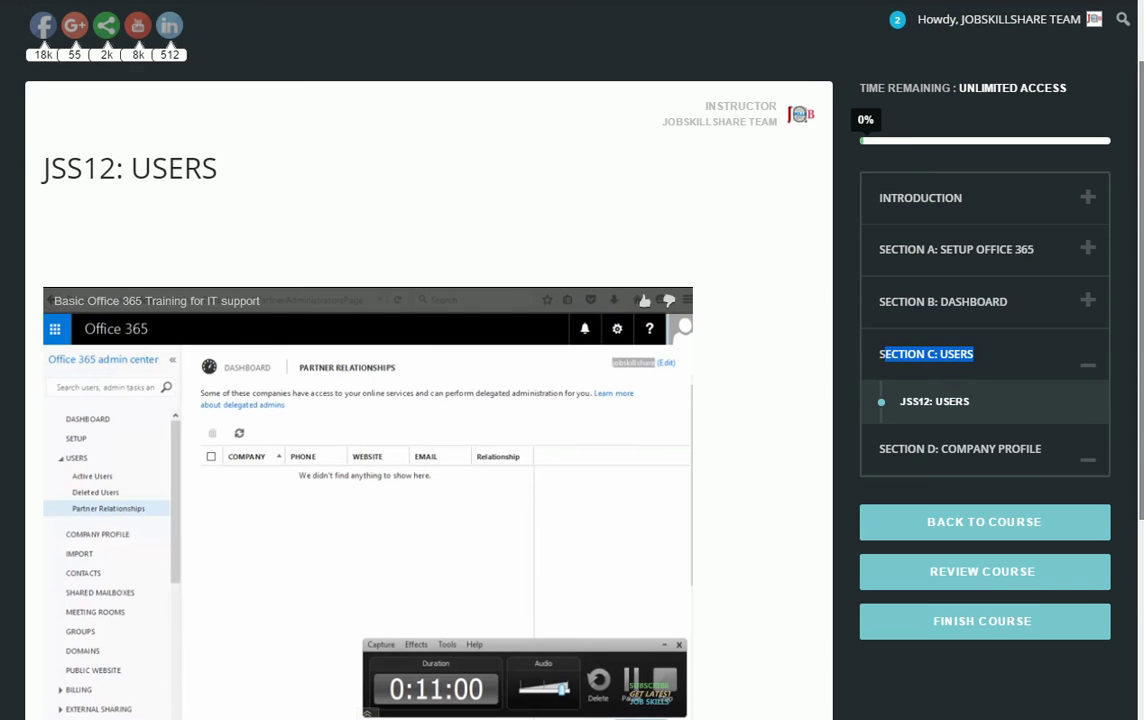
left_click(1051, 260)
left_click_drag(1051, 260, 808, 259)
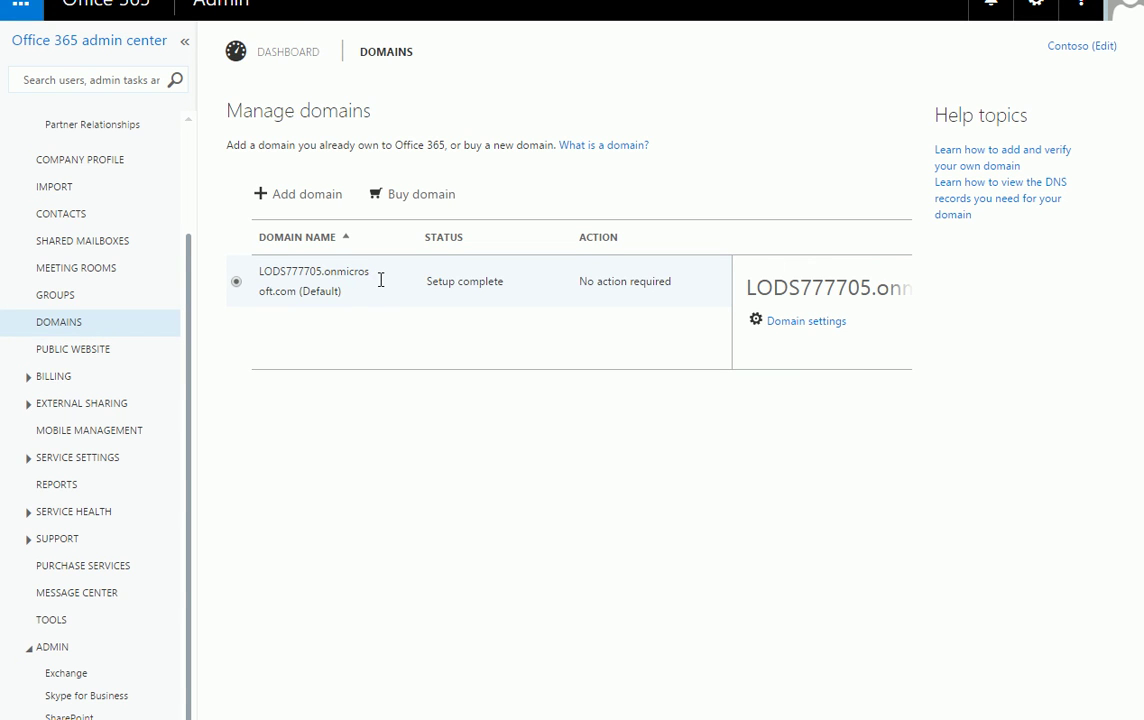
triple_click(257, 270)
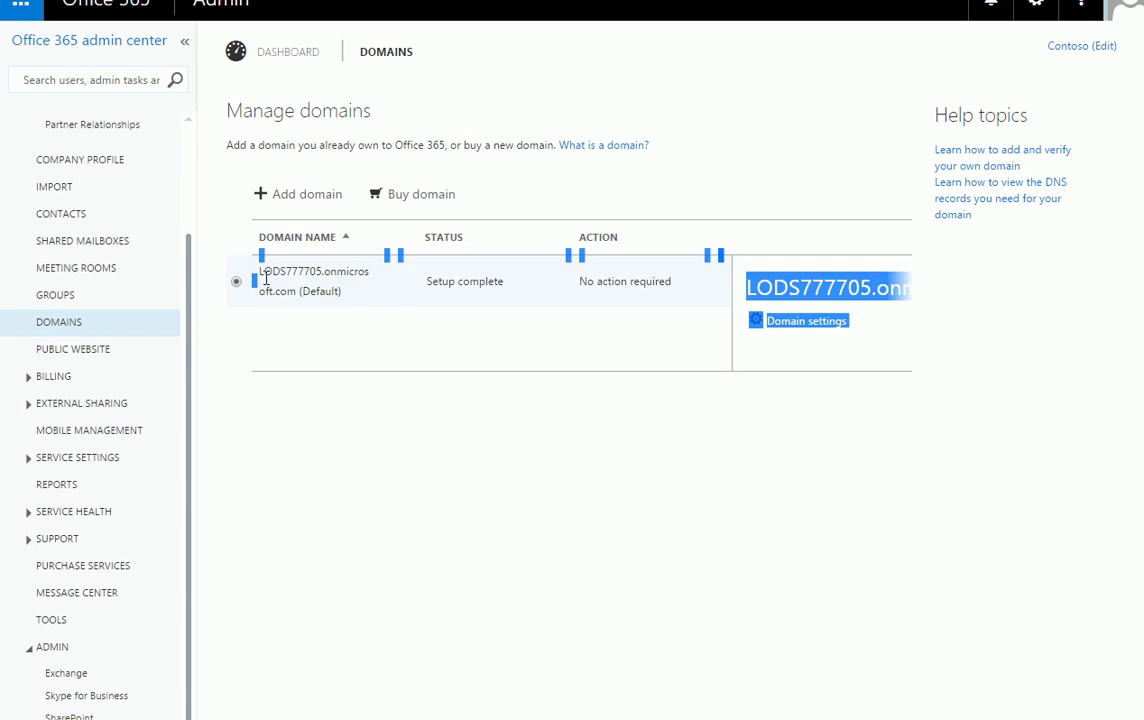
left_click(278, 287)
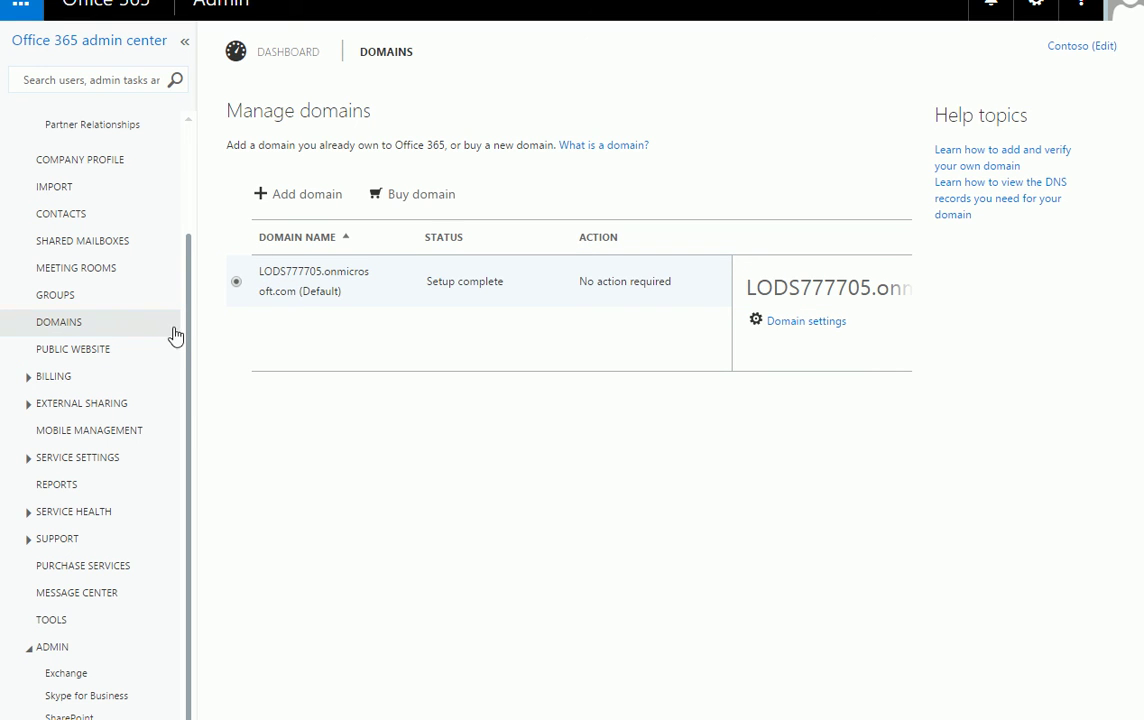
left_click(85, 349)
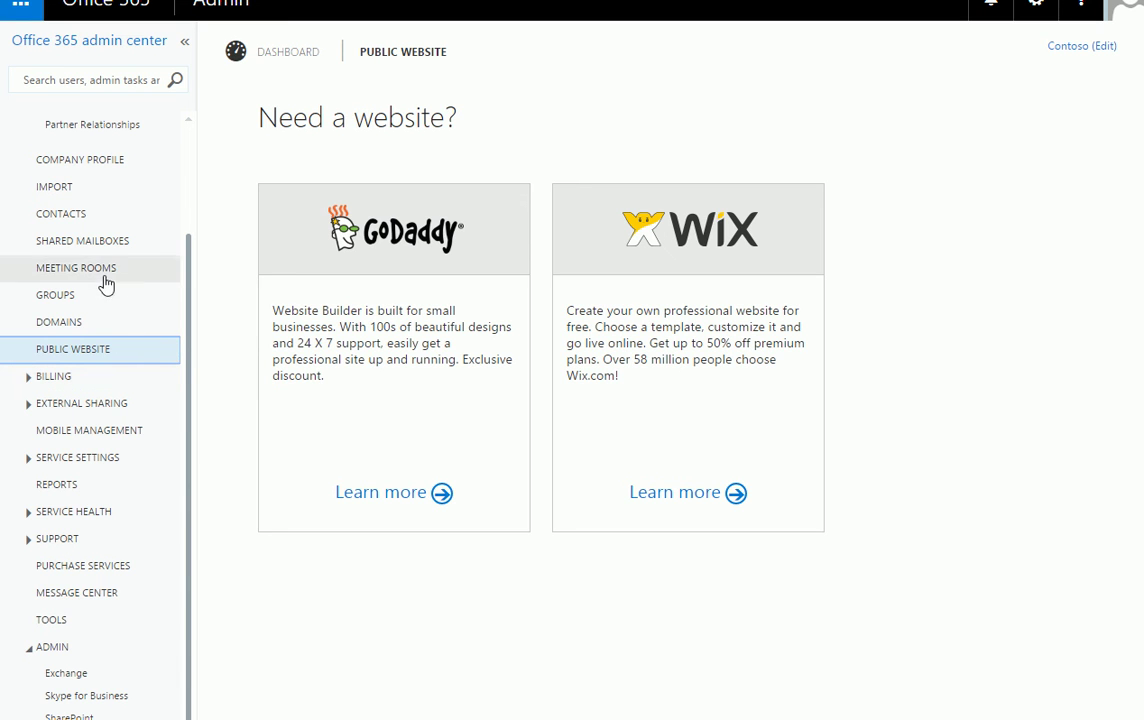
Scroll the left navigation and open the Import page for PST or SharePoint data
scroll(135, 345, "up", 2)
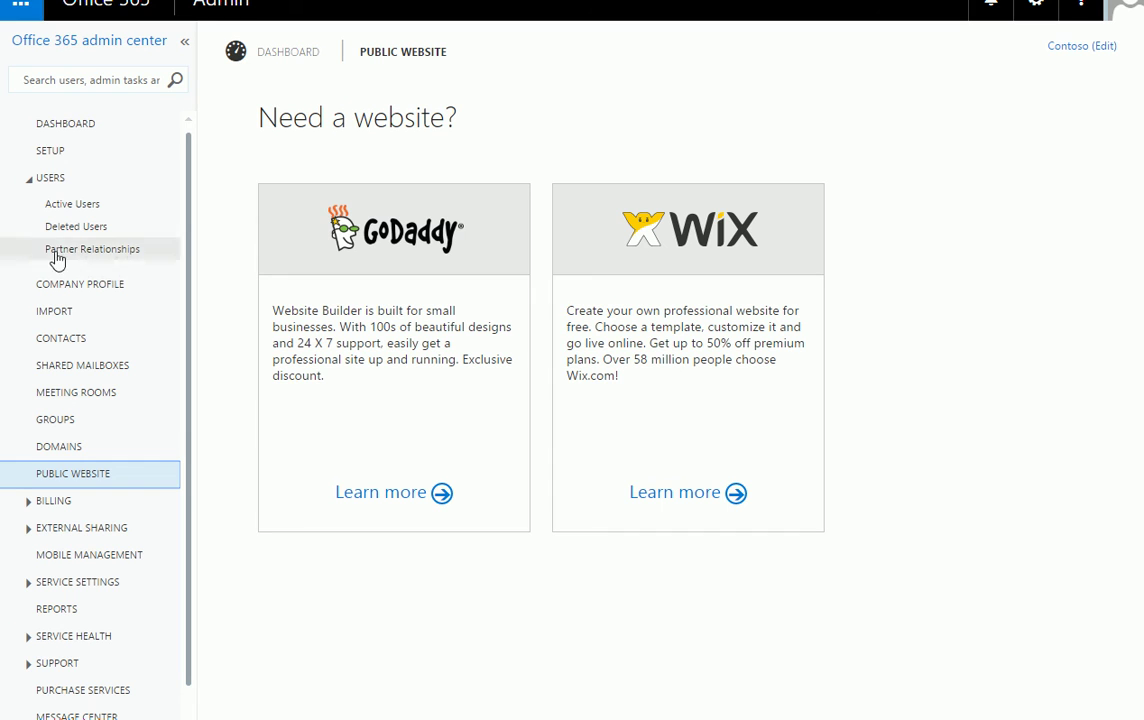
scroll(36, 315, "down", 2)
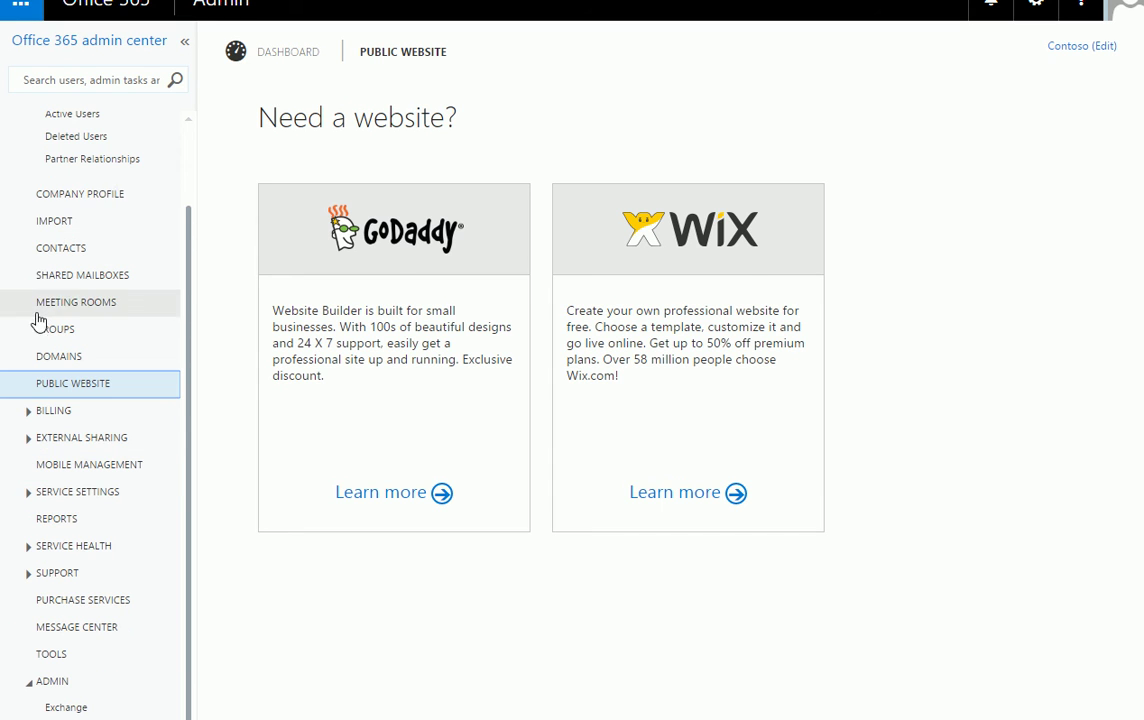
left_click(64, 220)
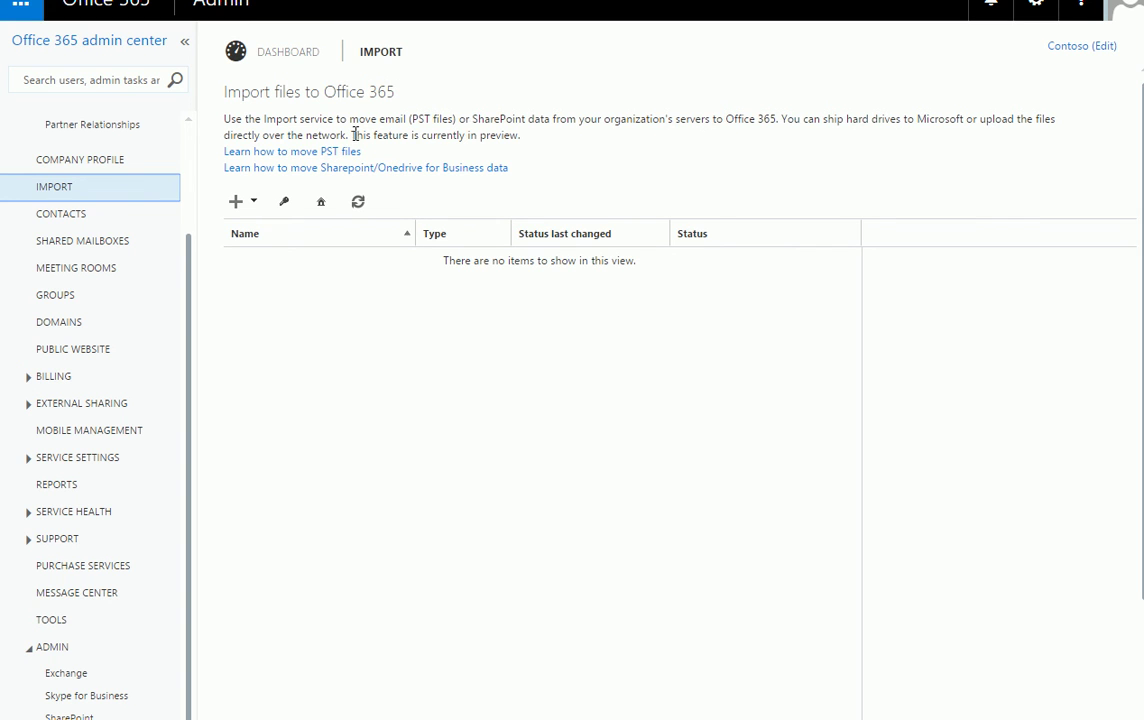
Highlight the preview note, then view the external contact's details in Contacts
mouse_move(351, 135)
left_mouse_down()
mouse_move(533, 135)
mouse_move(534, 146)
mouse_move(355, 135)
left_mouse_up()
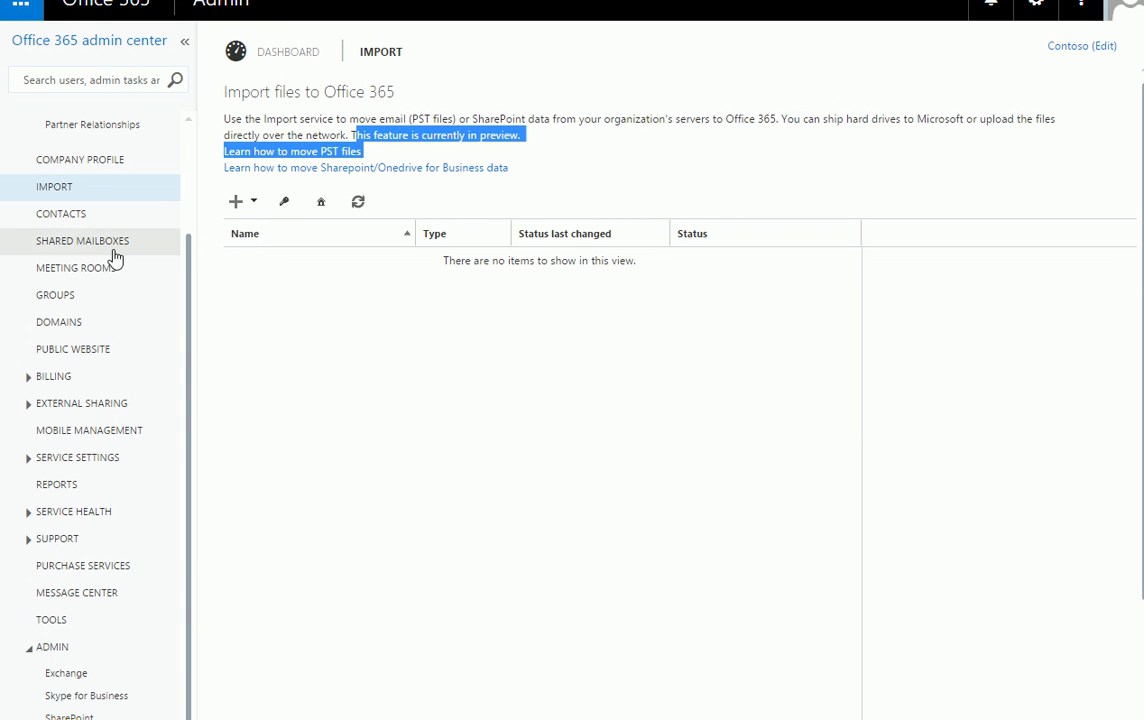
left_click(68, 215)
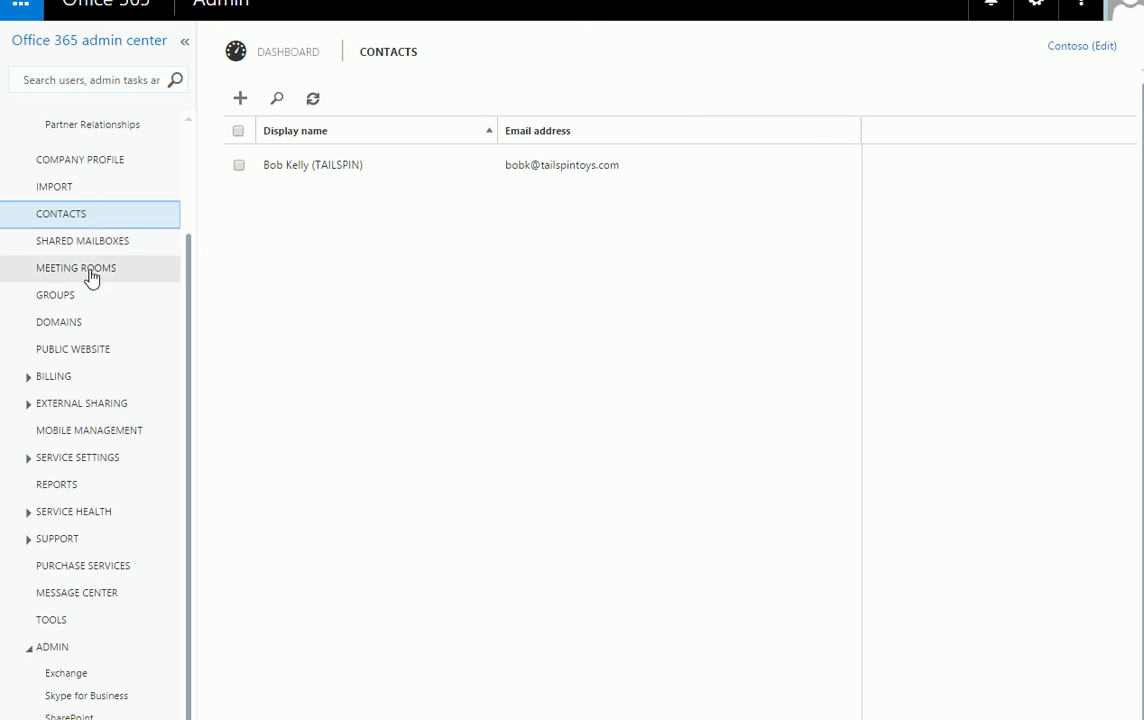
left_click(502, 168)
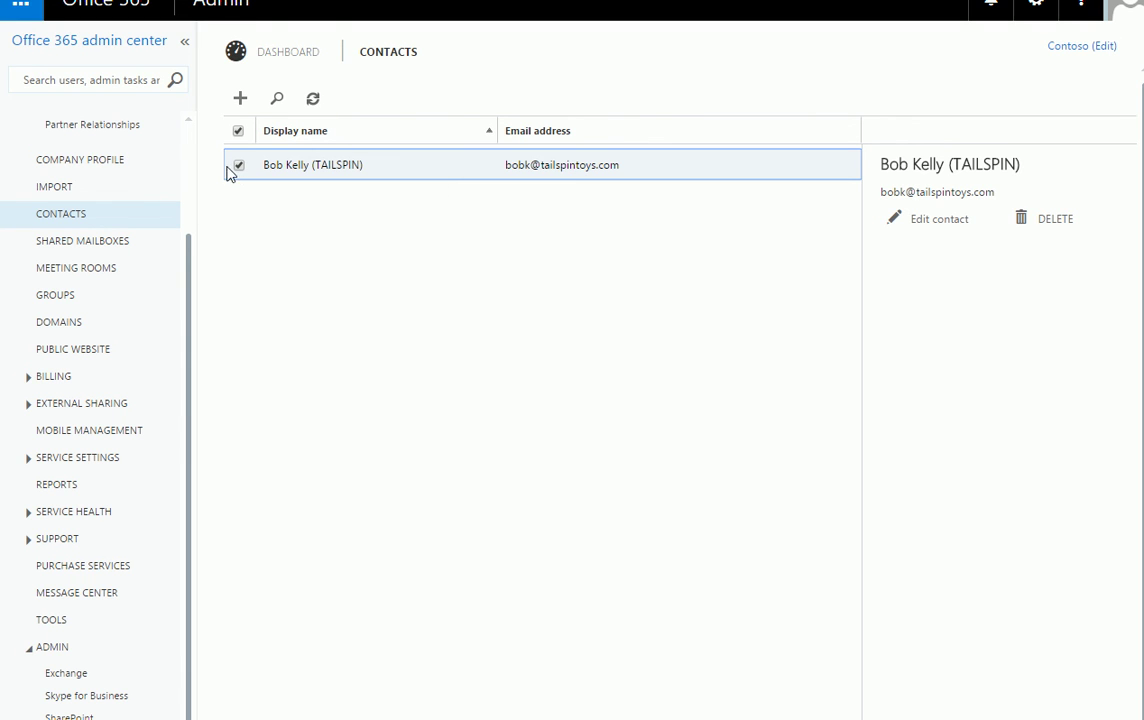
Browse the Shared mailboxes, Meeting rooms and Groups lists, ending on Manage domains
left_click(84, 243)
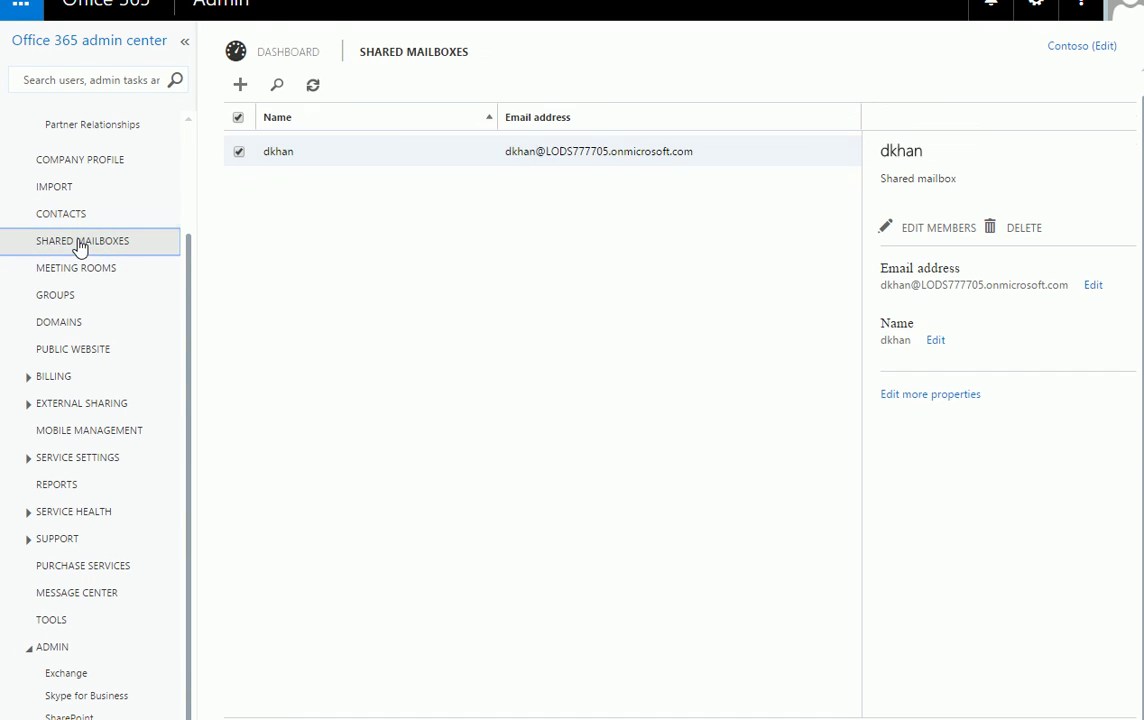
left_click(58, 270)
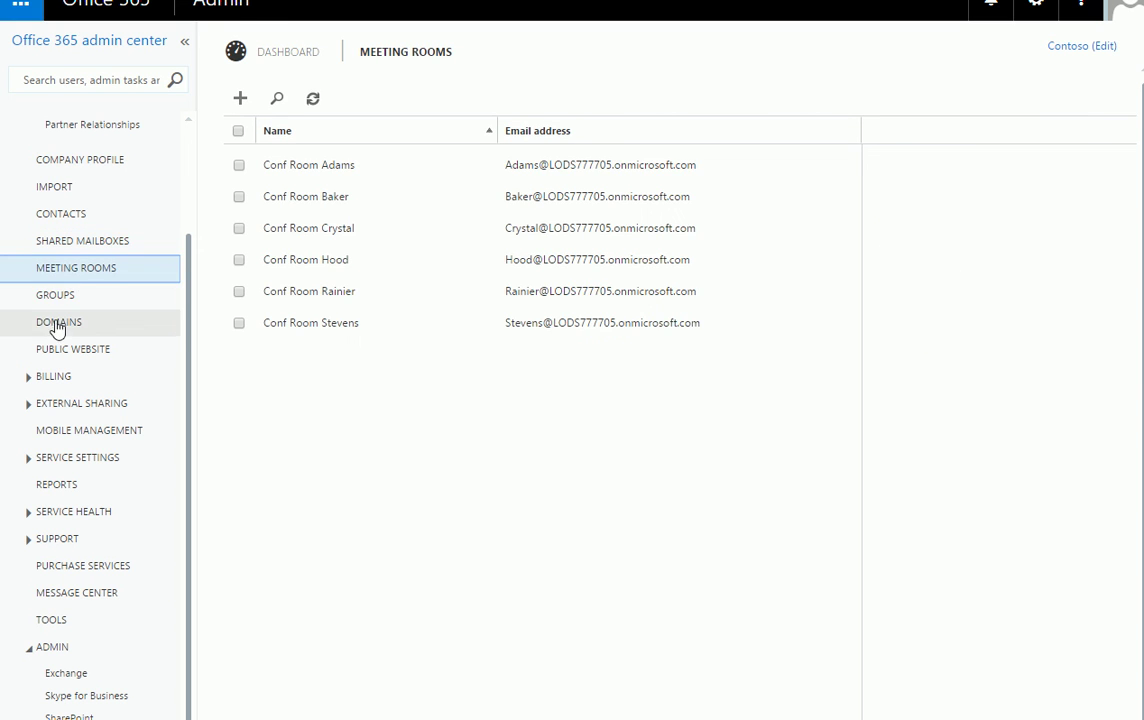
left_click(50, 296)
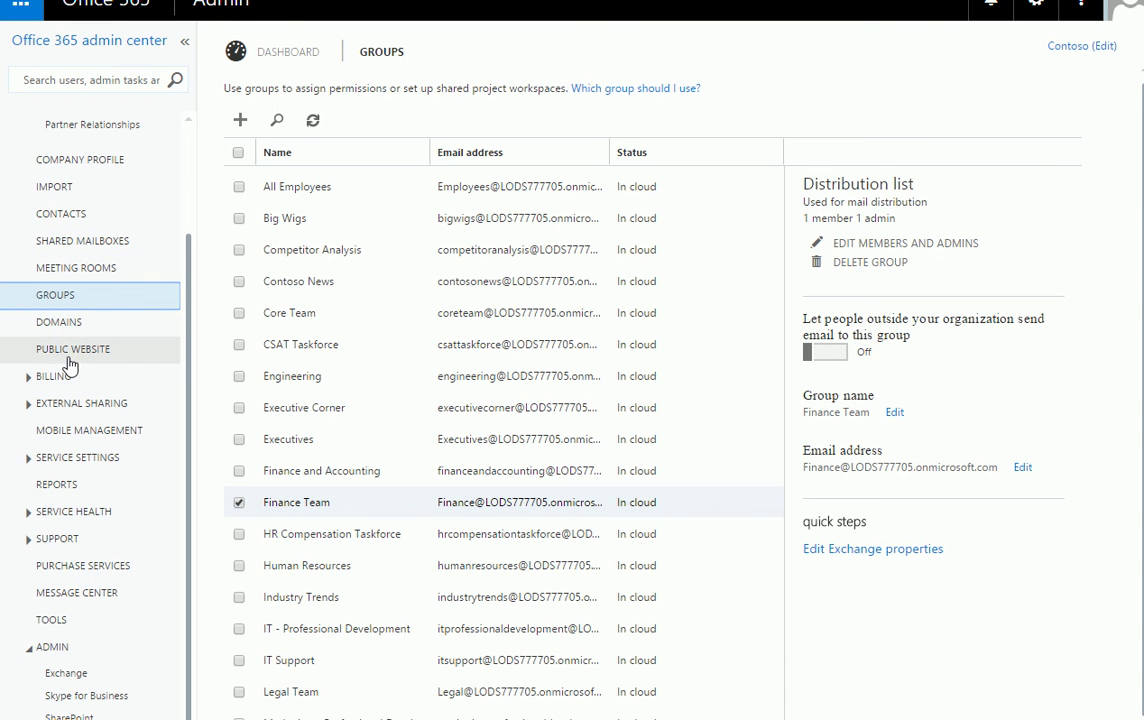
left_click(55, 322)
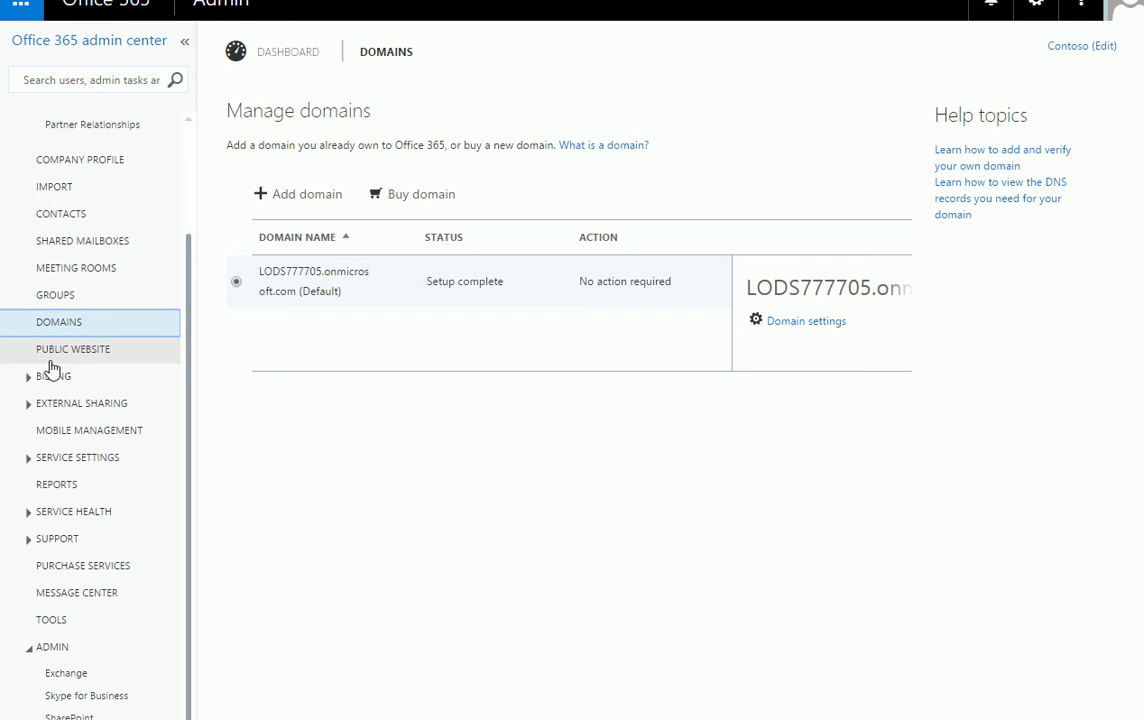
Open Public website and highlight the GoDaddy and Wix offer descriptions
left_click(47, 354)
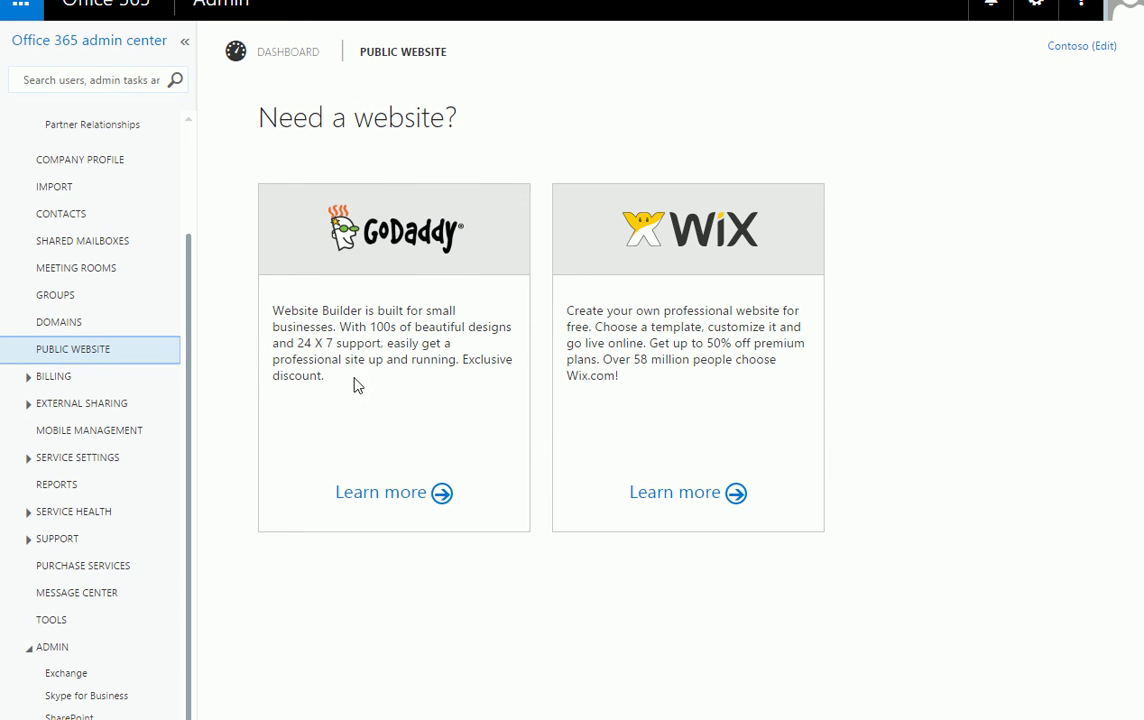
left_click_drag(357, 386, 281, 271)
left_click_drag(695, 358, 455, 210)
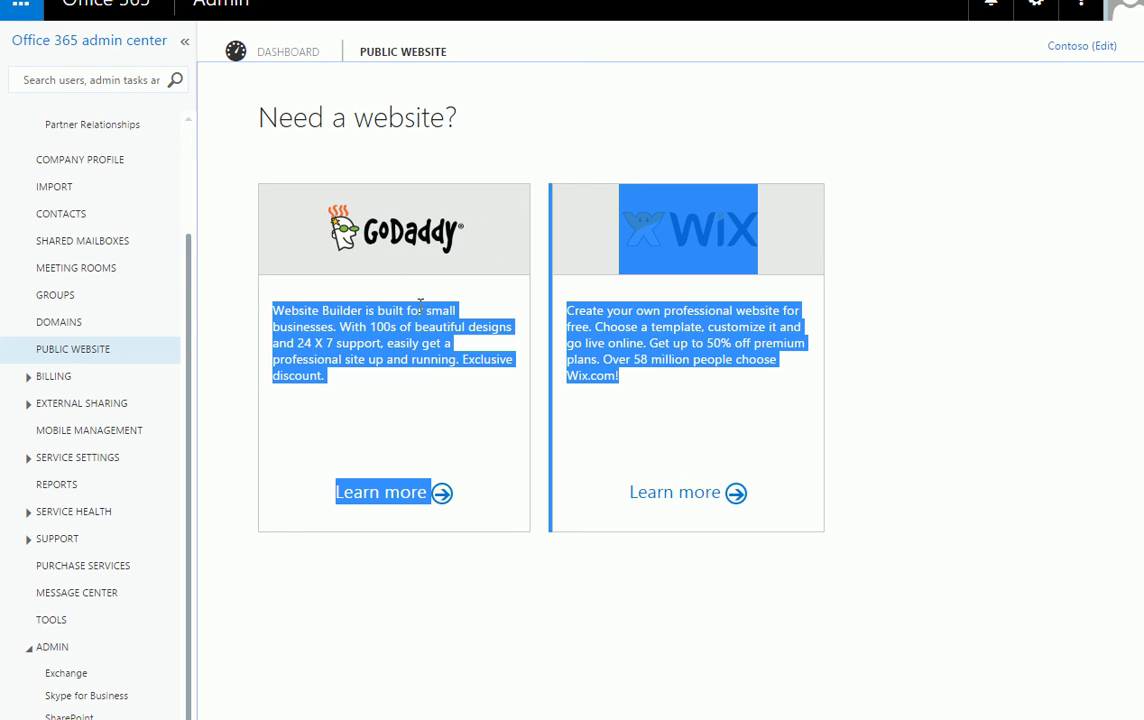
left_click(442, 434)
left_click_drag(557, 378, 305, 258)
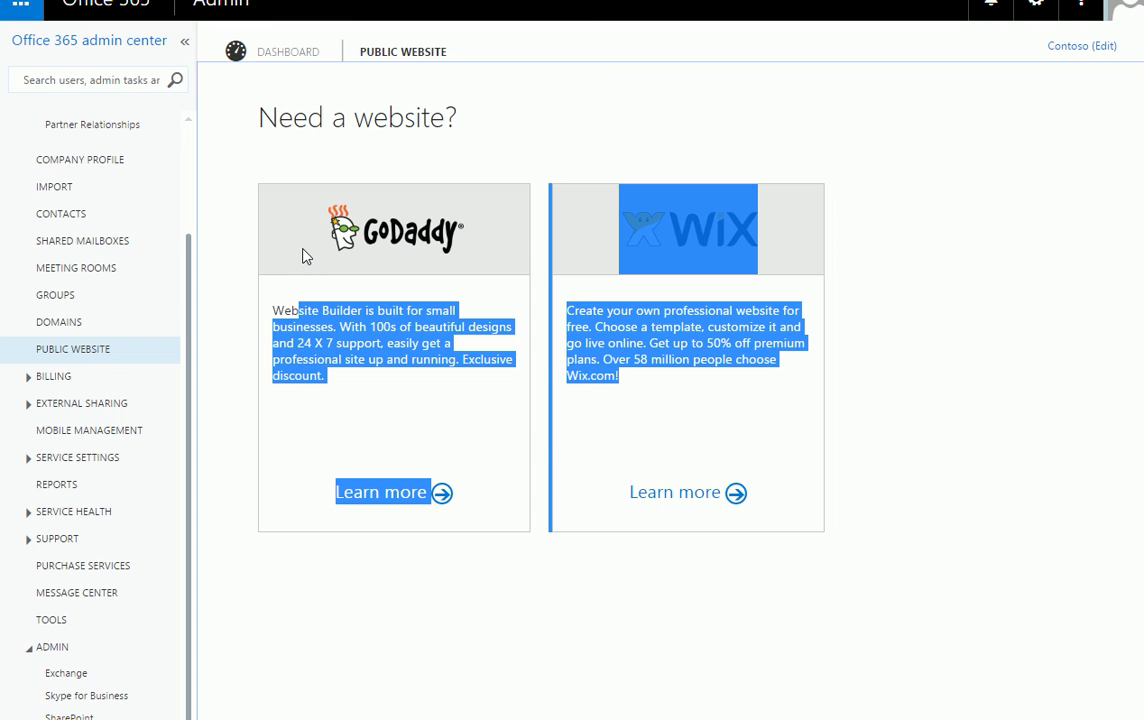